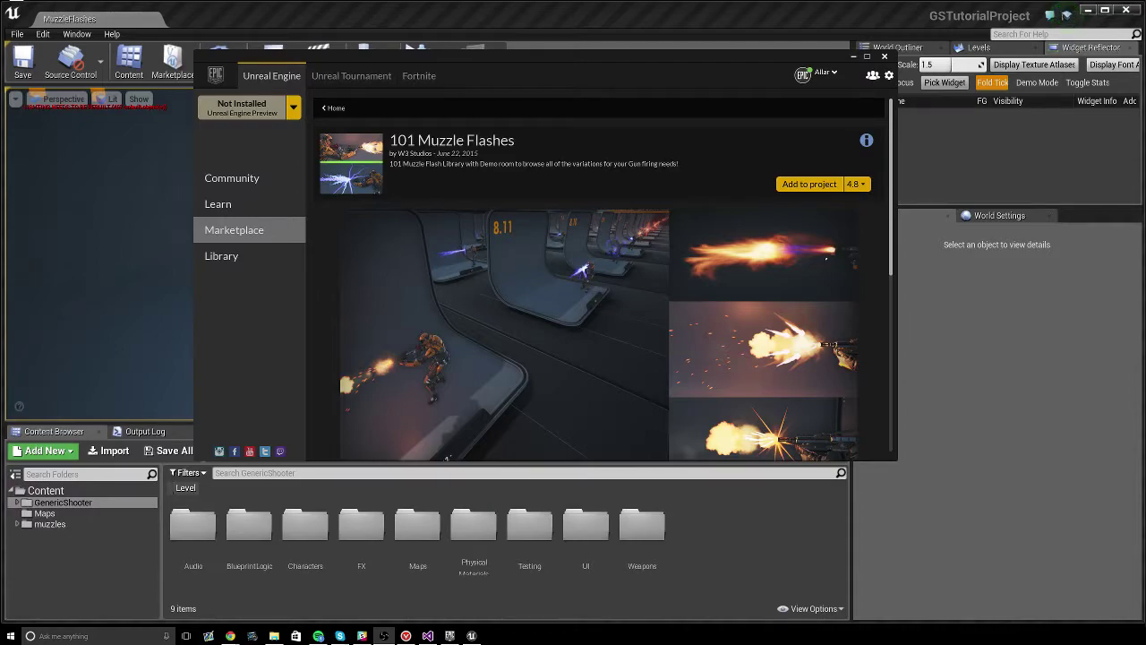
- Minimize the Abatron game browser and Epic Games Launcher, then fly over the numbered bays
{"action": "left_click", "coordinate": [1066, 15]}
{"action": "left_click", "coordinate": [1065, 15]}
{"action": "left_click", "coordinate": [1066, 15]}
{"action": "mouse_move", "coordinate": [230, 636]}
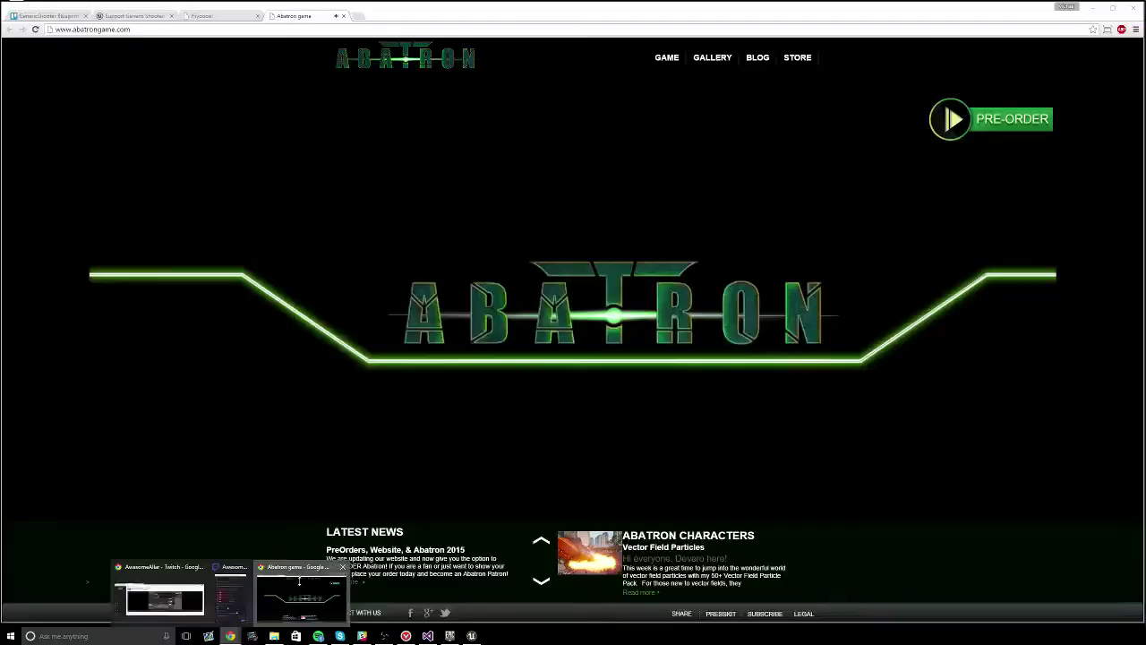
{"action": "left_click", "coordinate": [299, 580]}
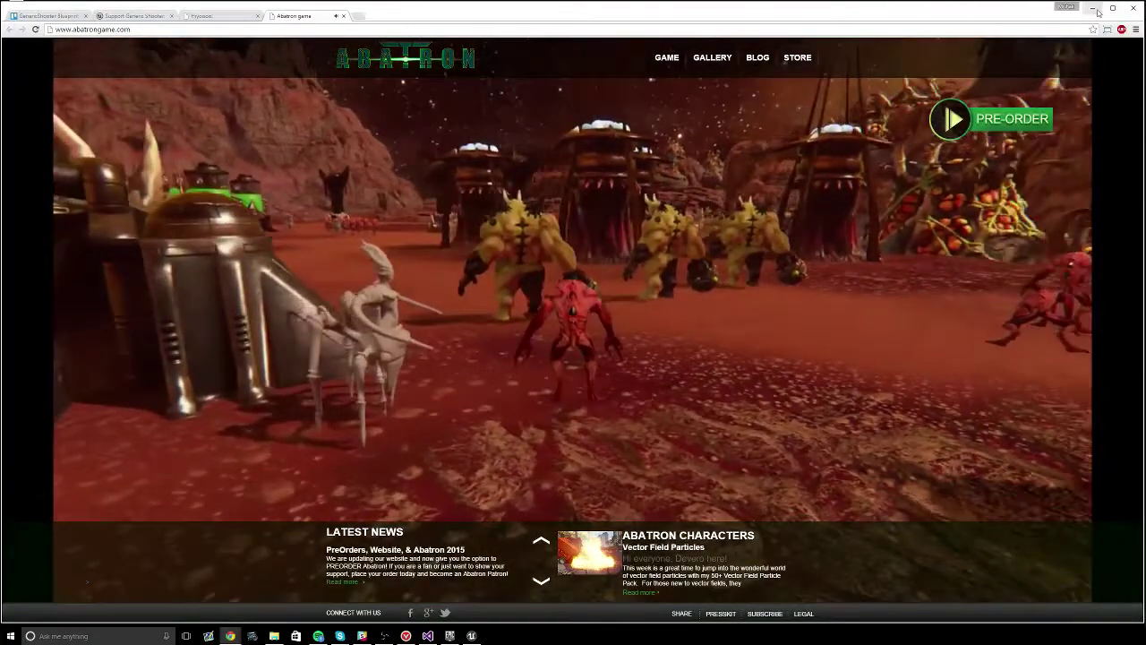
{"action": "left_click", "coordinate": [1097, 11]}
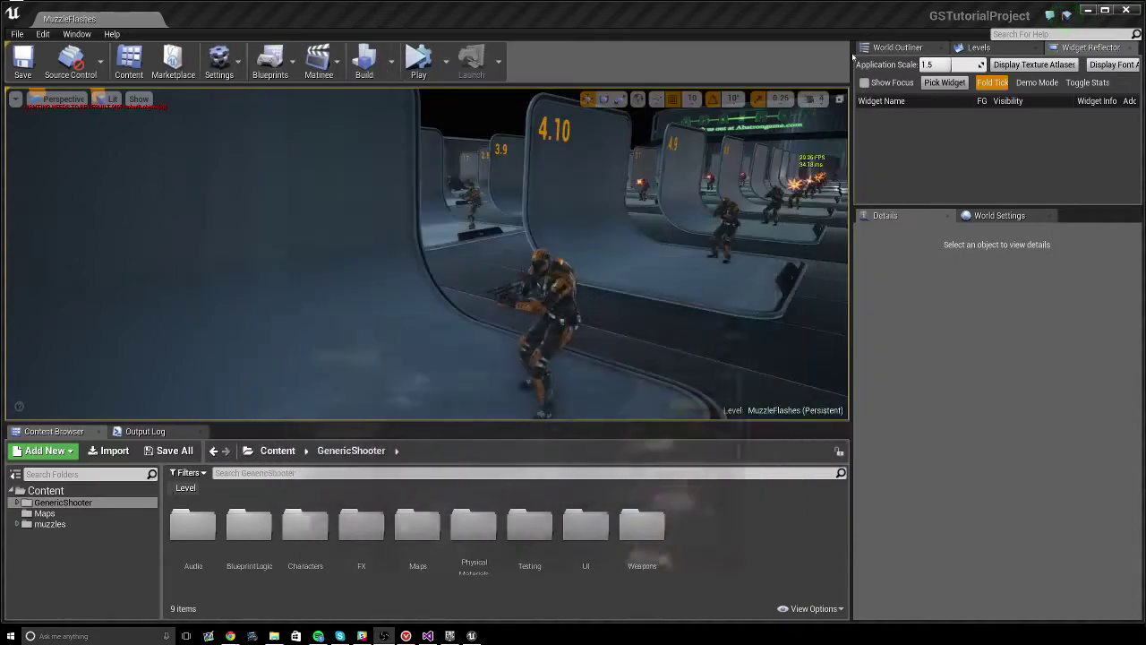
{"action": "left_click", "coordinate": [853, 57]}
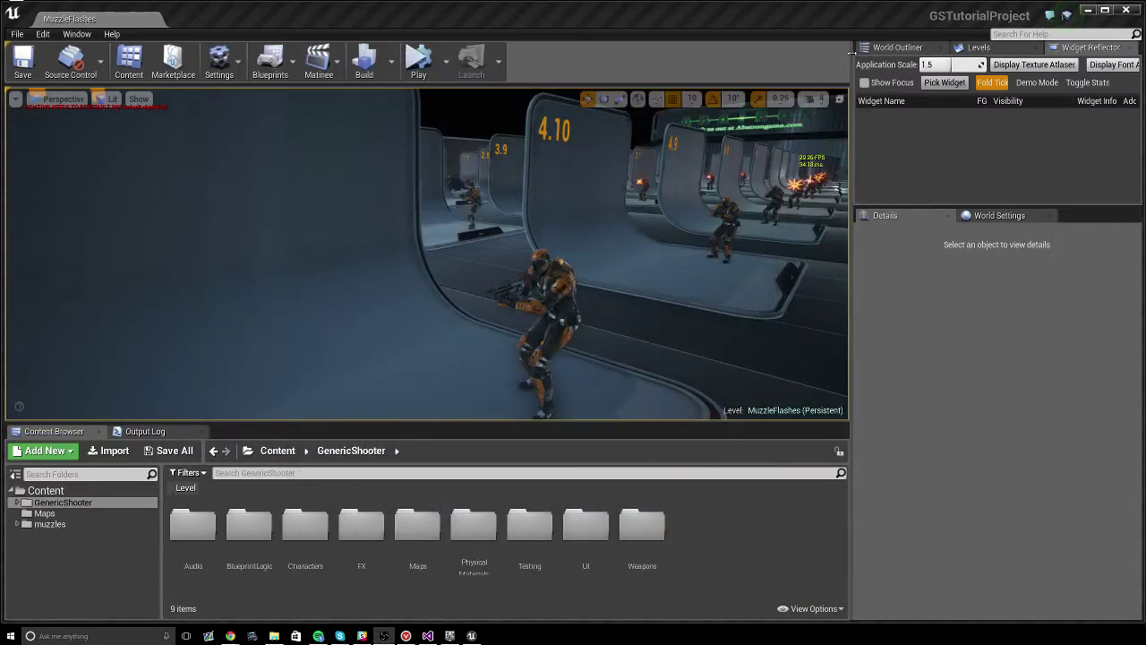
{"action": "right_click_drag", "start_coordinate": [663, 178], "coordinate": [664, 178]}
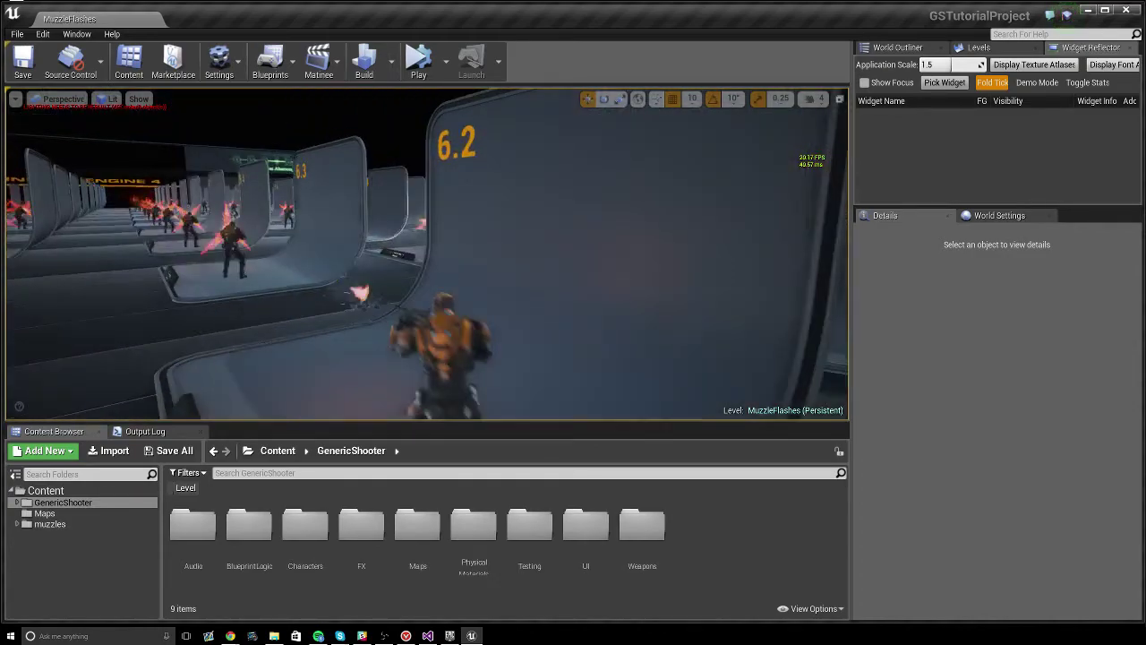
- Load TestMap from Recent Levels and look around at the Team Color cubes and pickups
{"action": "left_click", "coordinate": [18, 34]}
{"action": "mouse_move", "coordinate": [74, 394]}
{"action": "left_click", "coordinate": [166, 405]}
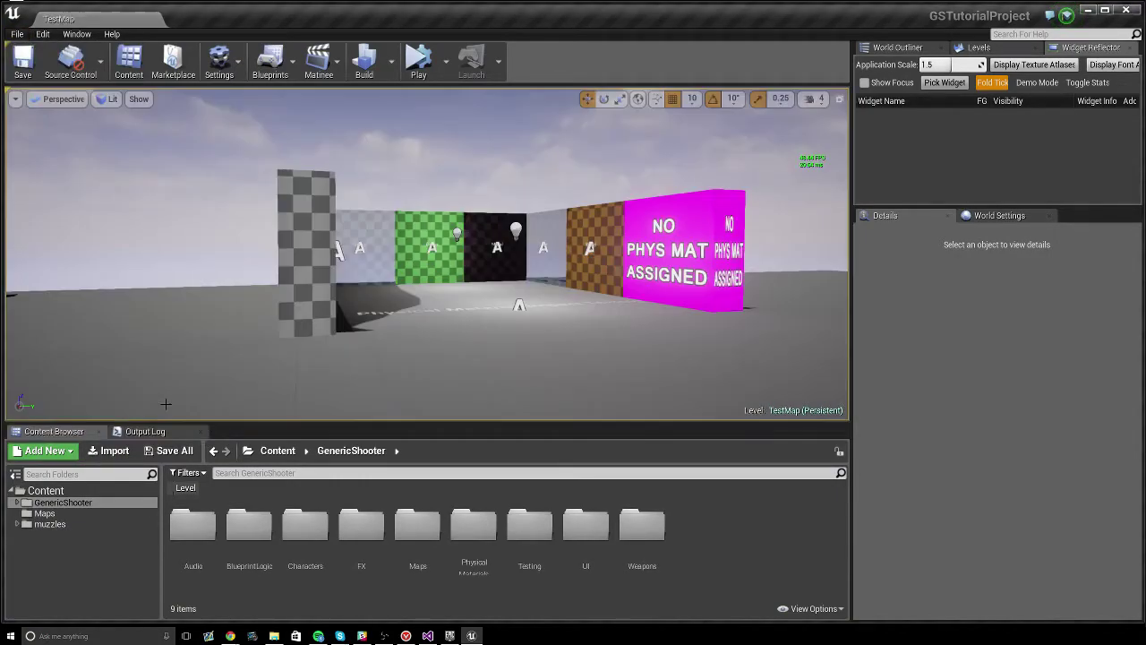
{"action": "right_click_drag", "start_coordinate": [138, 355], "coordinate": [358, 355]}
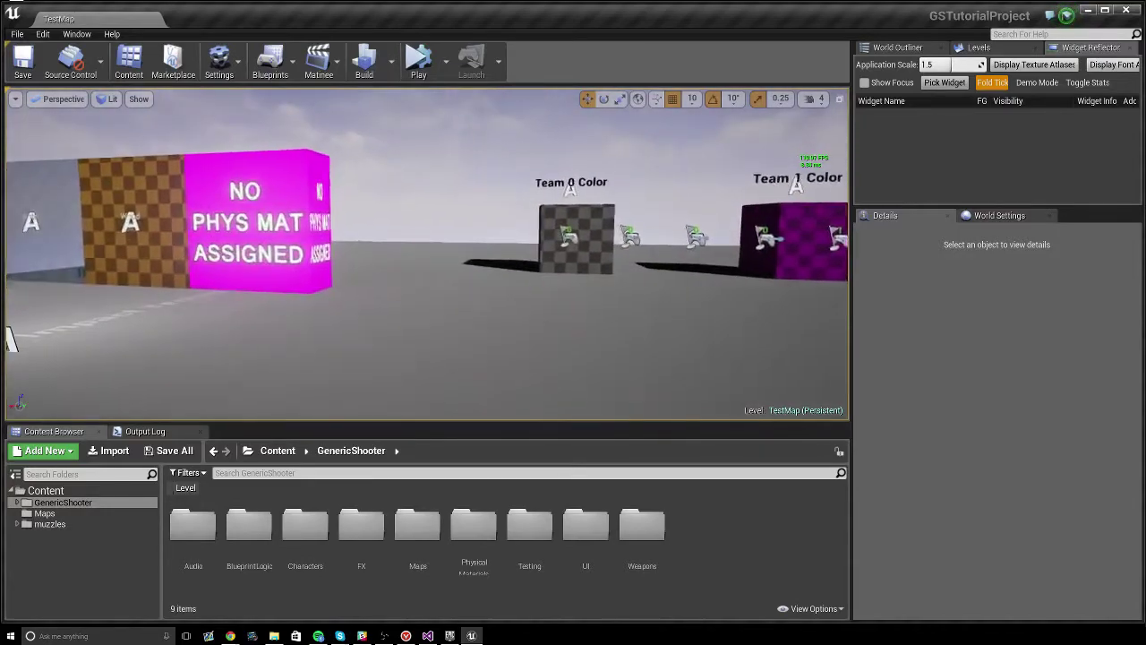
{"action": "right_click_drag", "start_coordinate": [171, 334], "coordinate": [128, 329]}
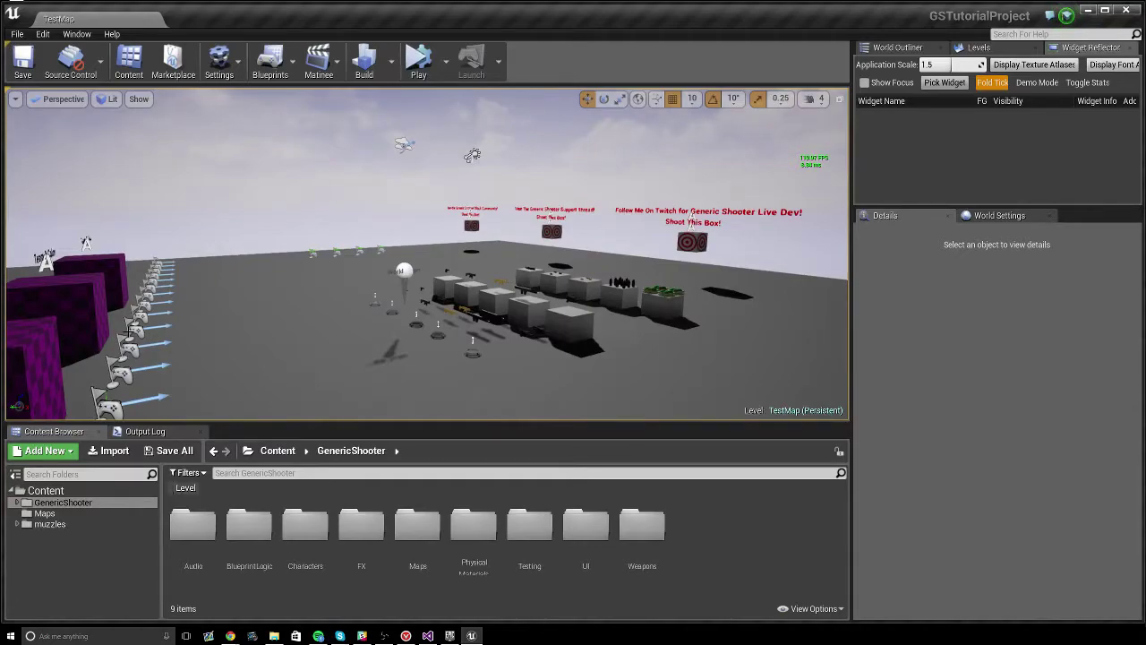
{"action": "scroll", "coordinate": [313, 334], "scroll_direction": "up", "scroll_amount": 10}
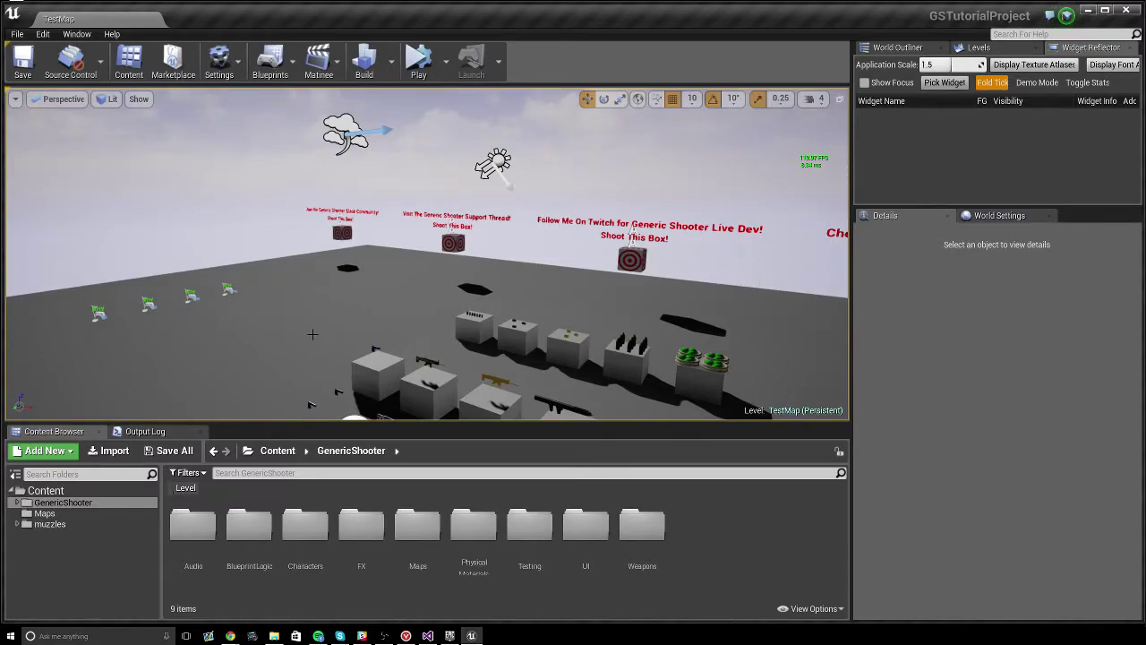
- Open the muzzles > Particles folder and filter its assets by '411'
{"action": "left_click", "coordinate": [49, 524]}
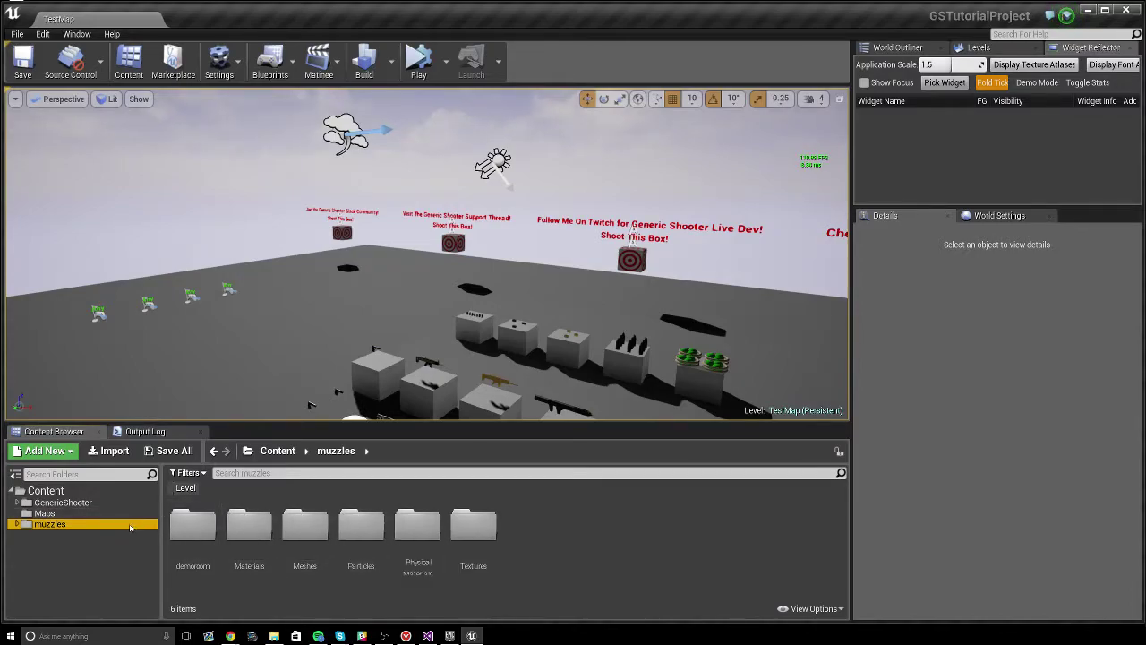
{"action": "double_click", "coordinate": [363, 530]}
{"action": "scroll", "coordinate": [357, 549], "scroll_direction": "down", "scroll_amount": 1}
{"action": "left_click", "coordinate": [346, 473]}
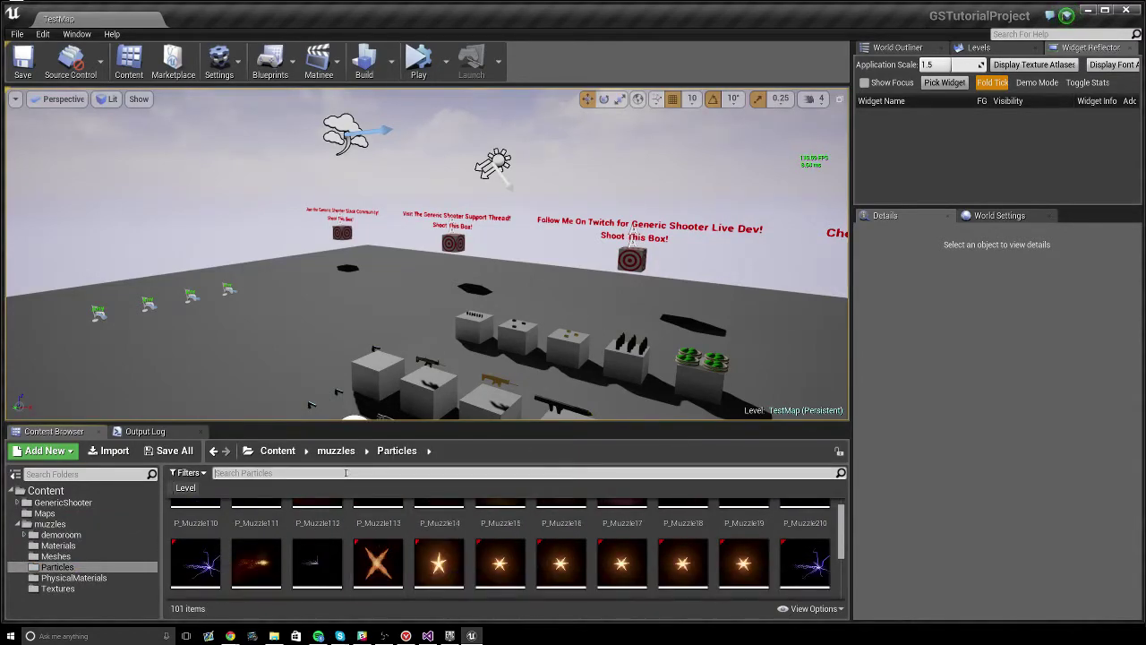
{"action": "type", "text": "411"}
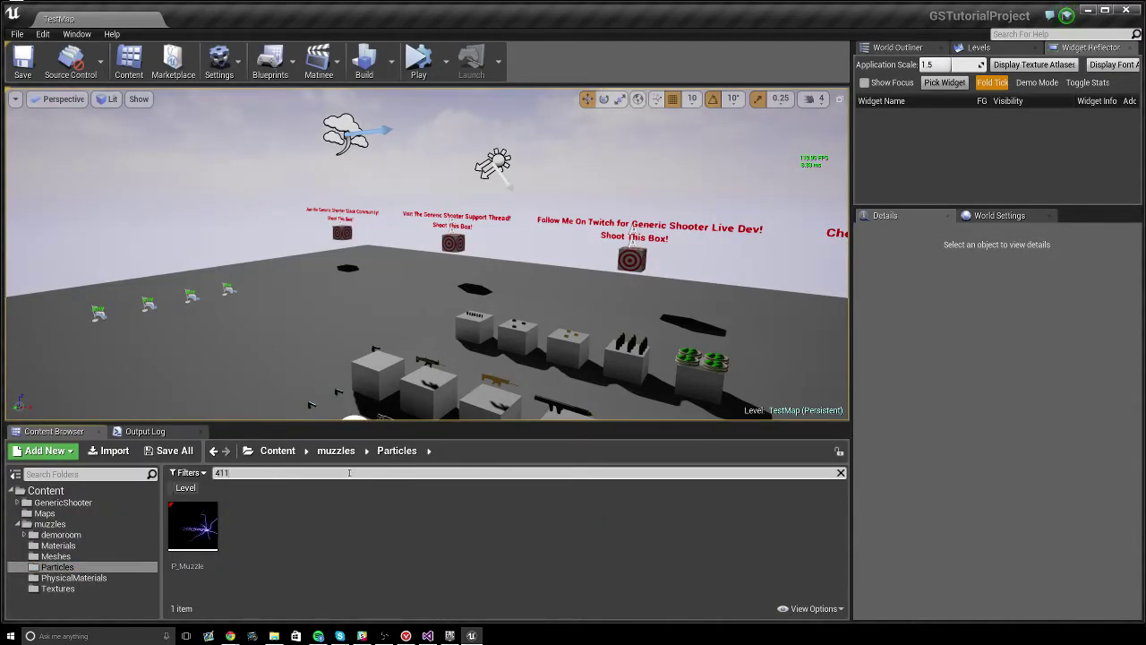
- Preview P_Muzzle411 in the Cascade particle editor, then close it
{"action": "double_click", "coordinate": [212, 541]}
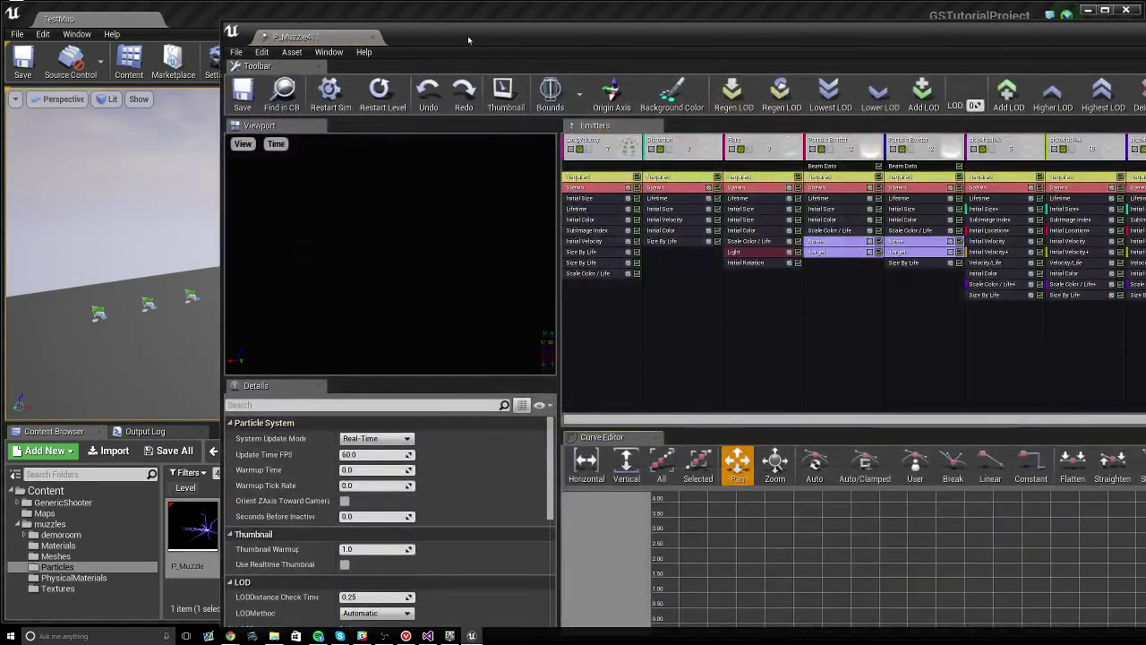
{"action": "left_click_drag", "start_coordinate": [510, 36], "coordinate": [307, 12]}
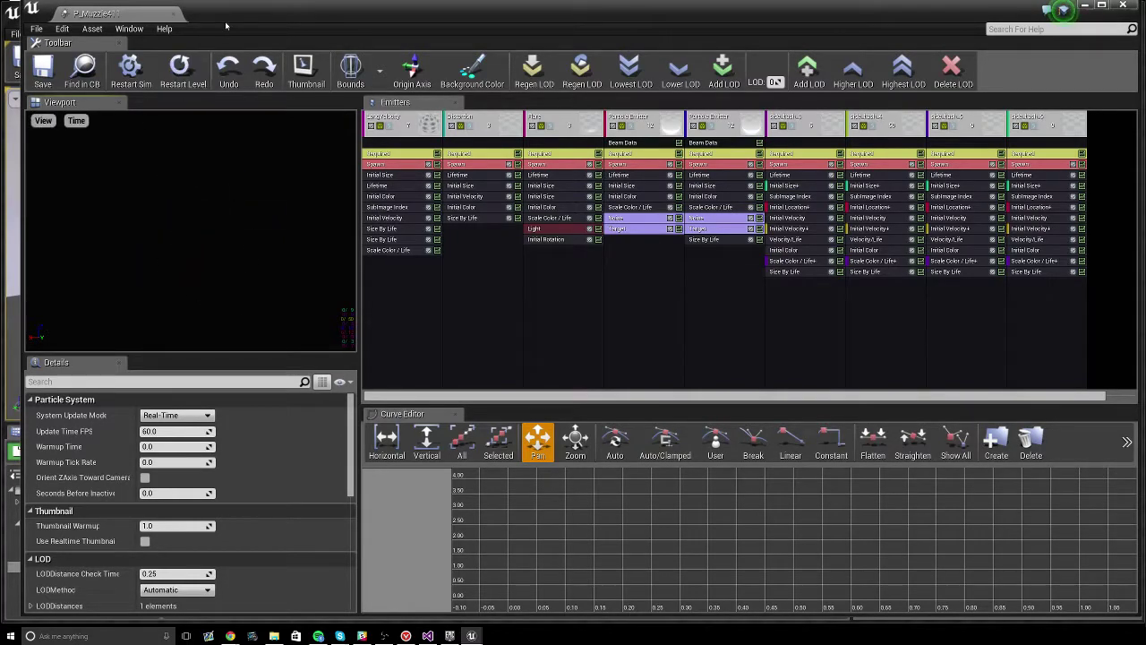
{"action": "left_click", "coordinate": [172, 14]}
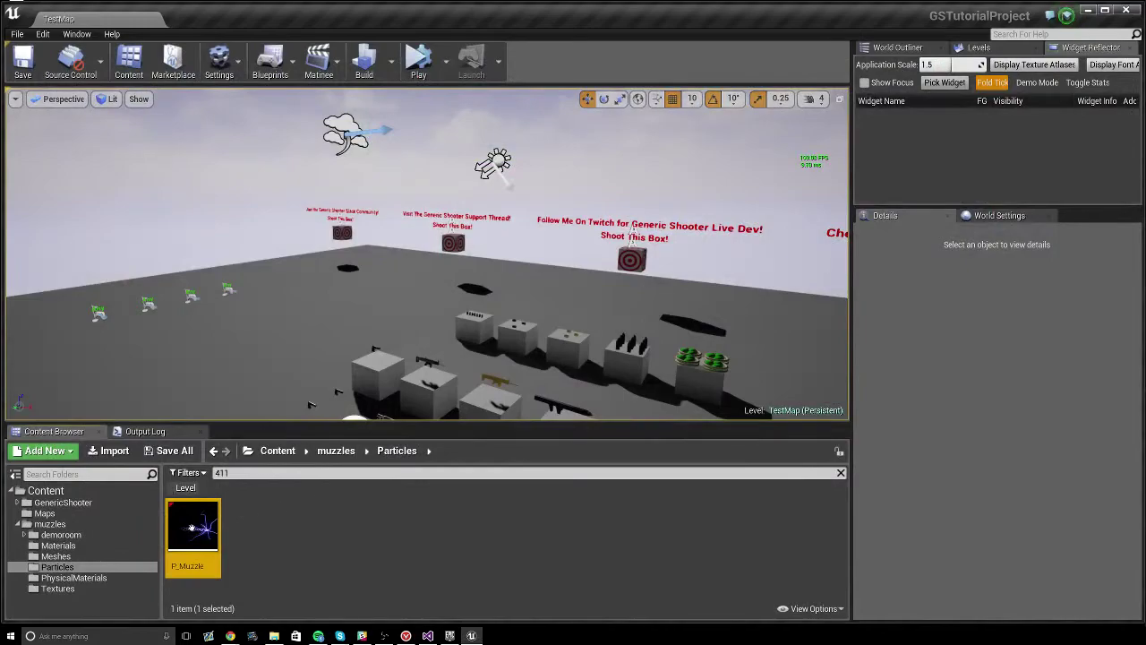
- Select and focus the P_Muzzle411 emitter in TestMap, then clear the '411' search filter
{"action": "left_click", "coordinate": [228, 288]}
{"action": "key", "text": "f"}
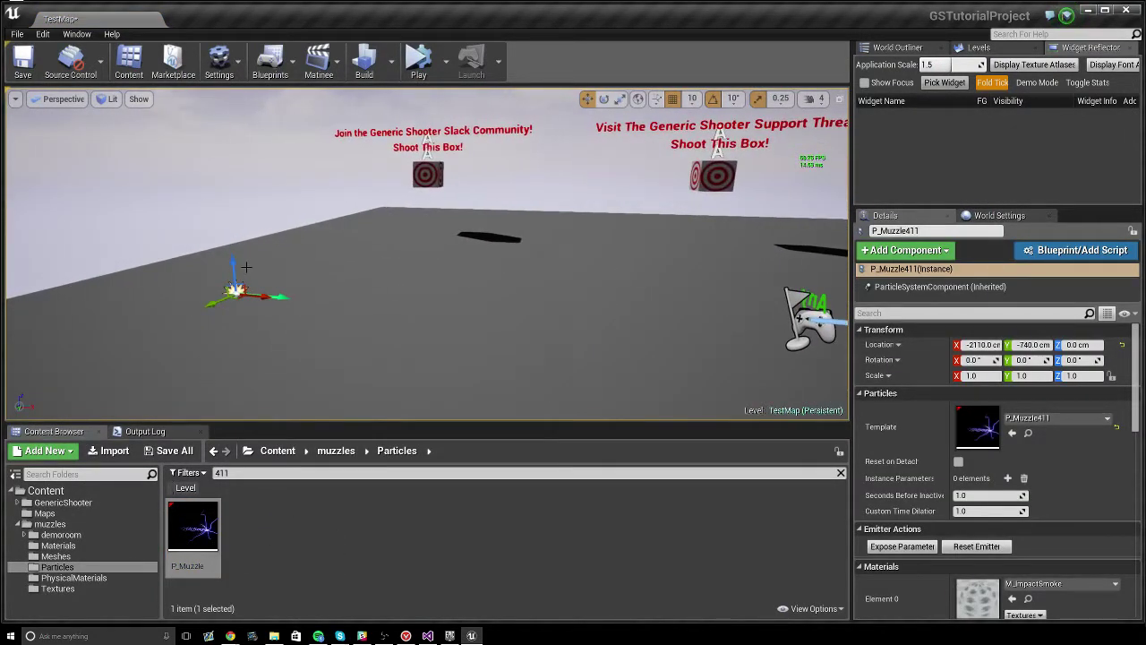
{"action": "left_click_drag", "start_coordinate": [288, 299], "coordinate": [293, 367]}
{"action": "mouse_move", "coordinate": [404, 256]}
{"action": "left_mouse_down"}
{"action": "mouse_move", "coordinate": [465, 295]}
{"action": "mouse_move", "coordinate": [409, 257]}
{"action": "left_mouse_up"}
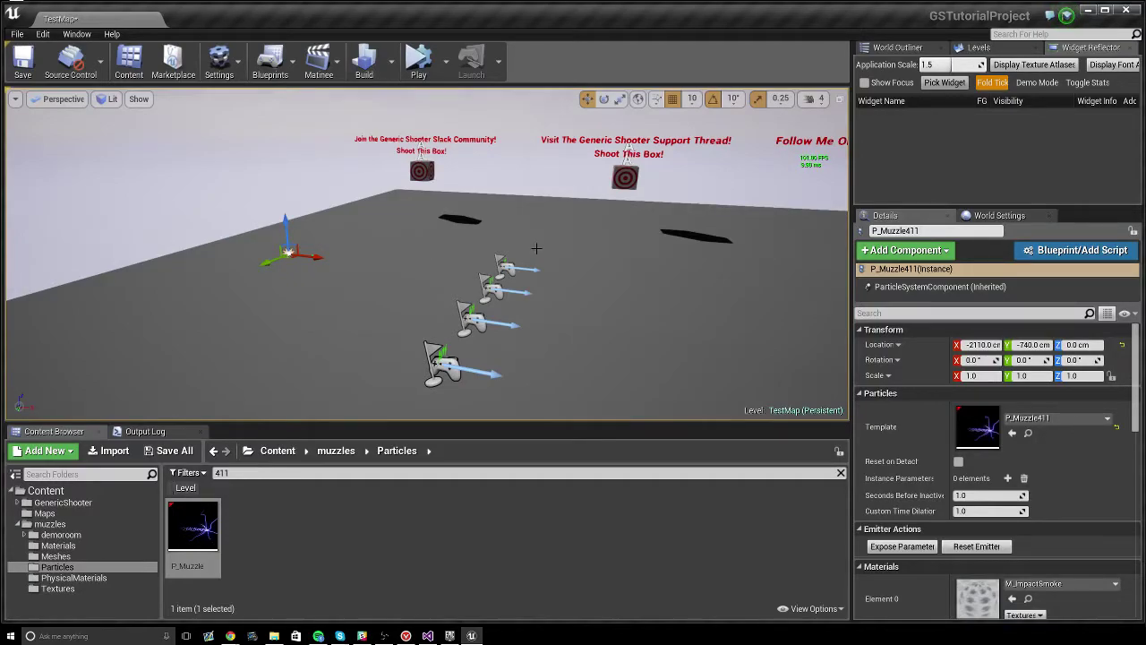
{"action": "left_click", "coordinate": [840, 473]}
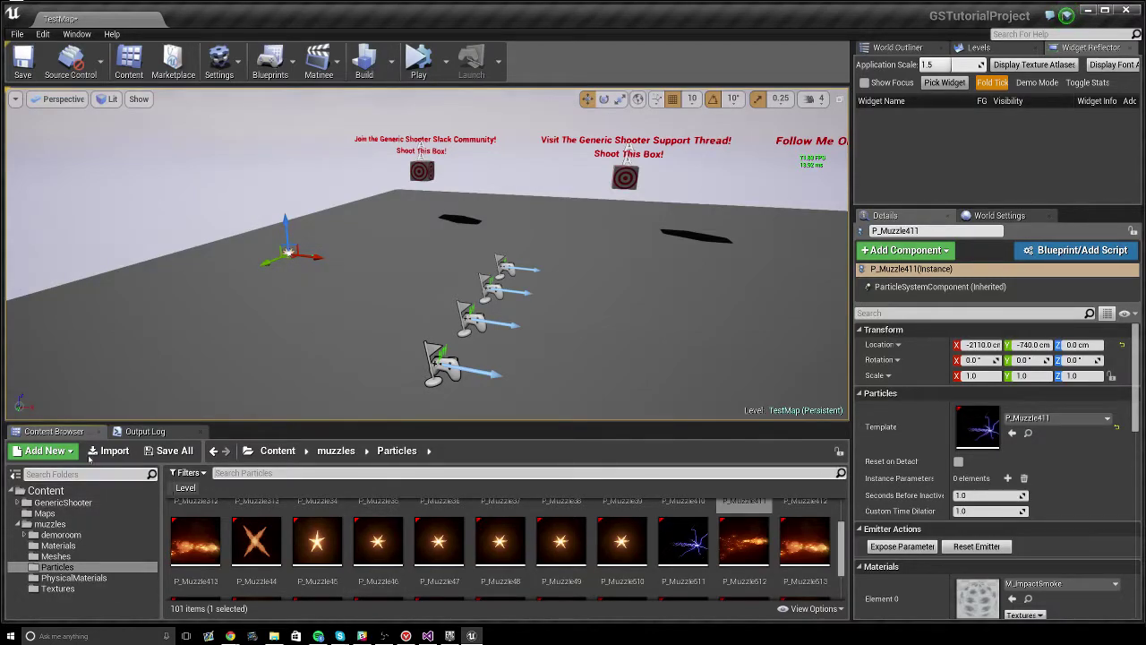
- Open BP_Rifle from GenericShooter > Weapons > Common > Rifle
{"action": "left_click", "coordinate": [64, 502]}
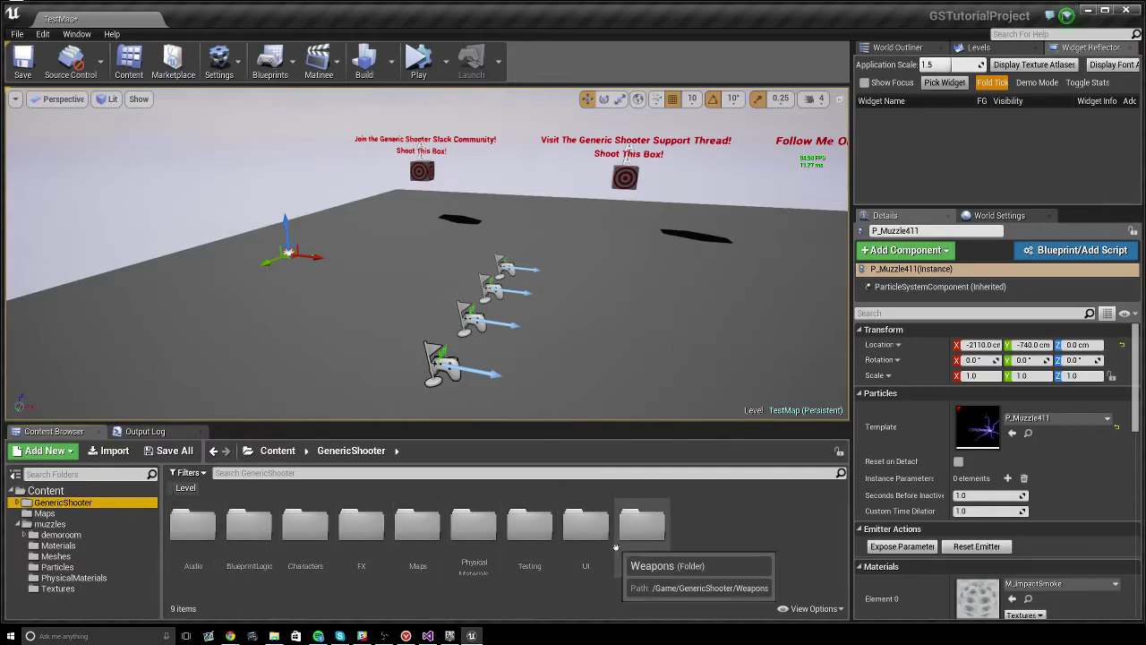
{"action": "double_click", "coordinate": [631, 529]}
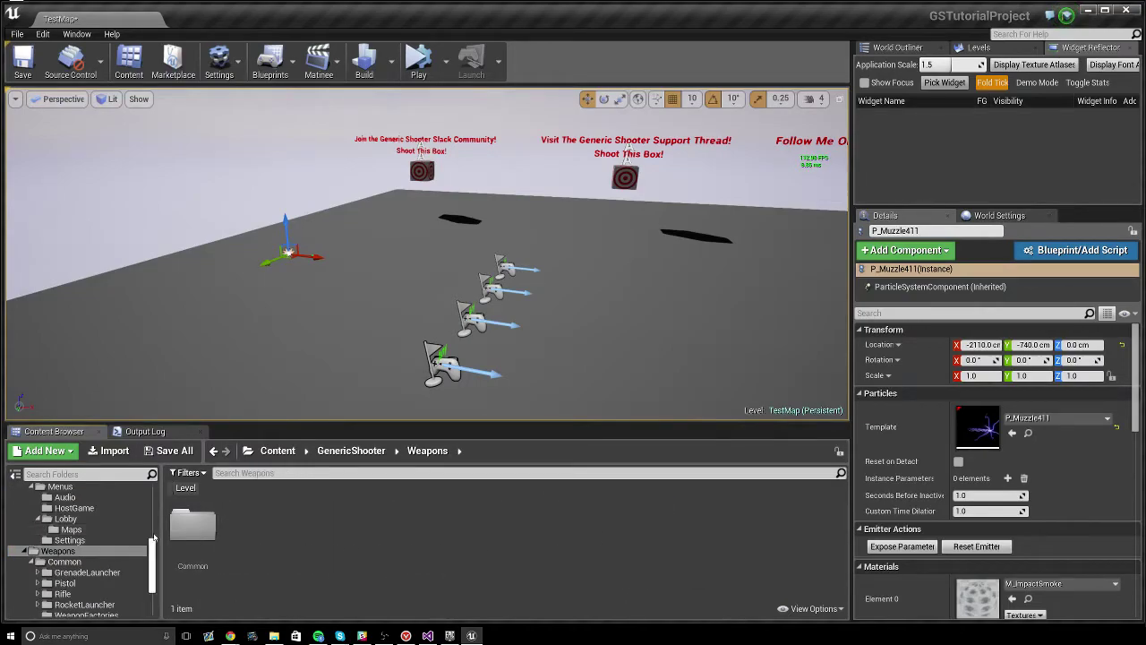
{"action": "scroll", "coordinate": [77, 540], "scroll_direction": "down", "scroll_amount": 2}
{"action": "scroll", "coordinate": [77, 540], "scroll_direction": "up", "scroll_amount": 2}
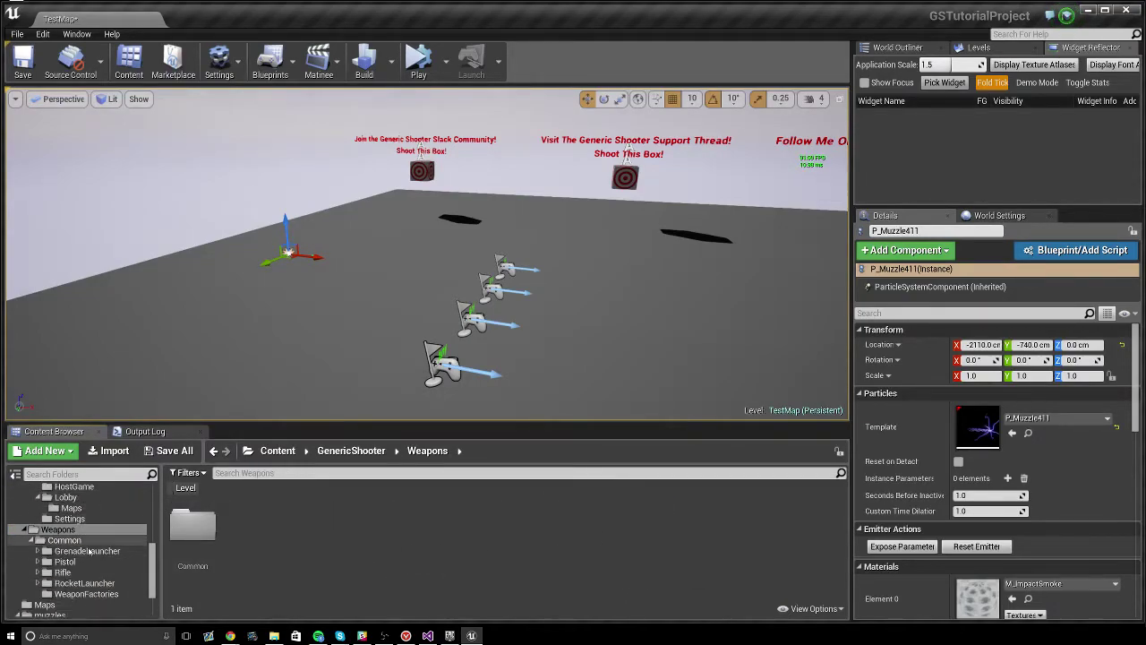
{"action": "left_click", "coordinate": [79, 573]}
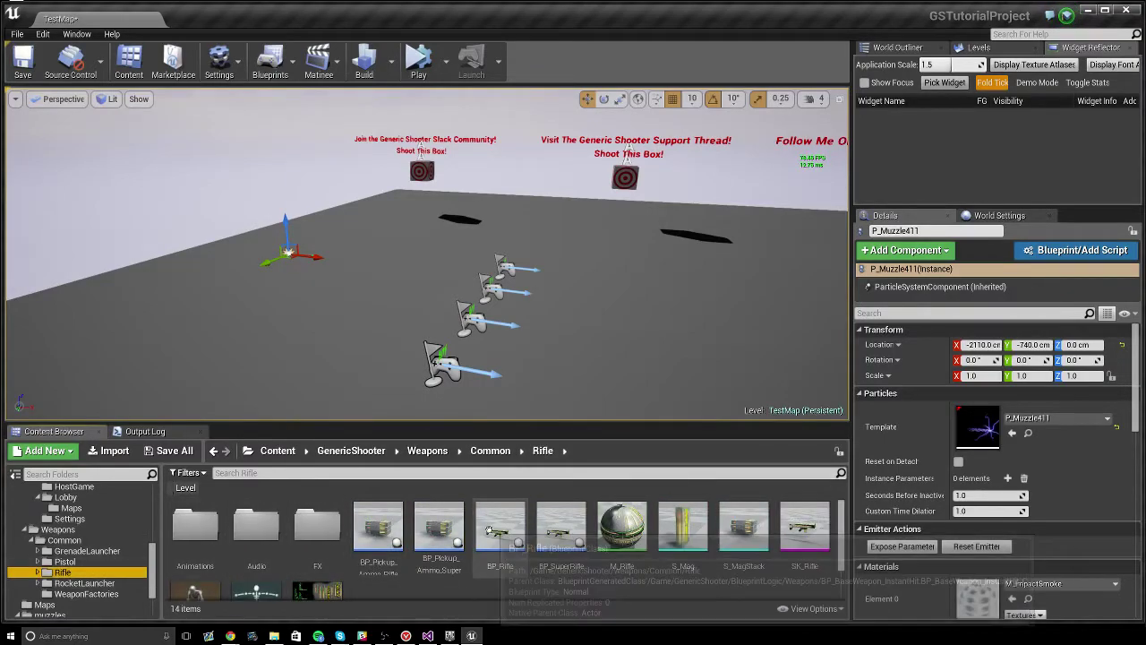
{"action": "double_click", "coordinate": [494, 534]}
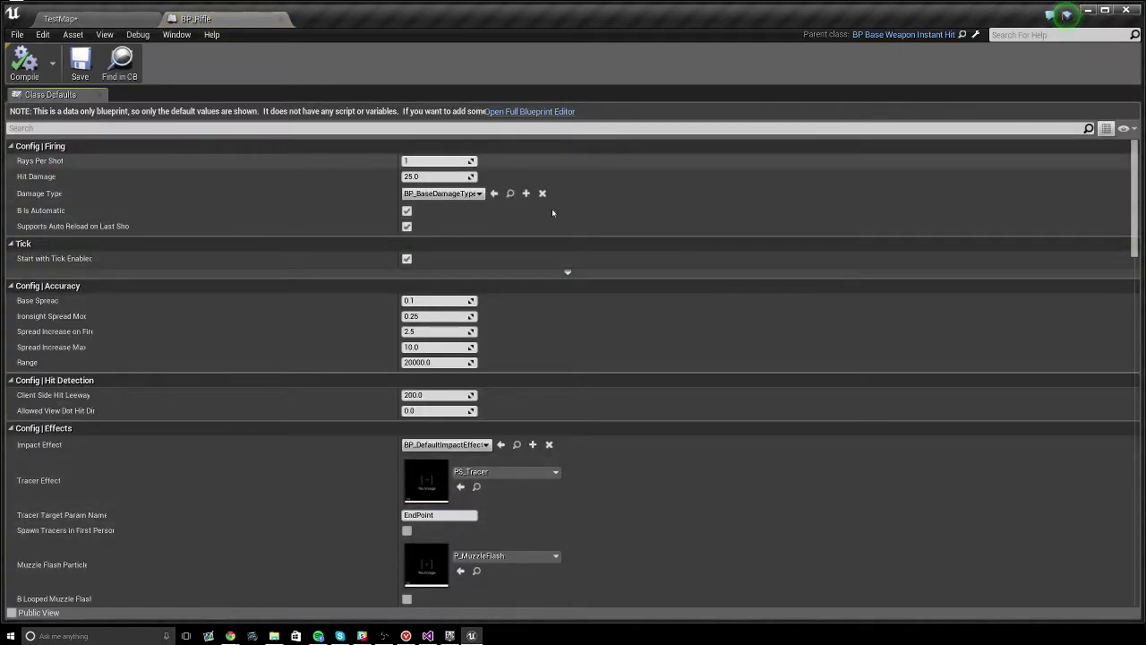
- Set BP_Rifle's Muzzle Flash Particle to P_Muzzle411 by searching '41' in the picker
{"action": "scroll", "coordinate": [296, 313], "scroll_direction": "down", "scroll_amount": 3}
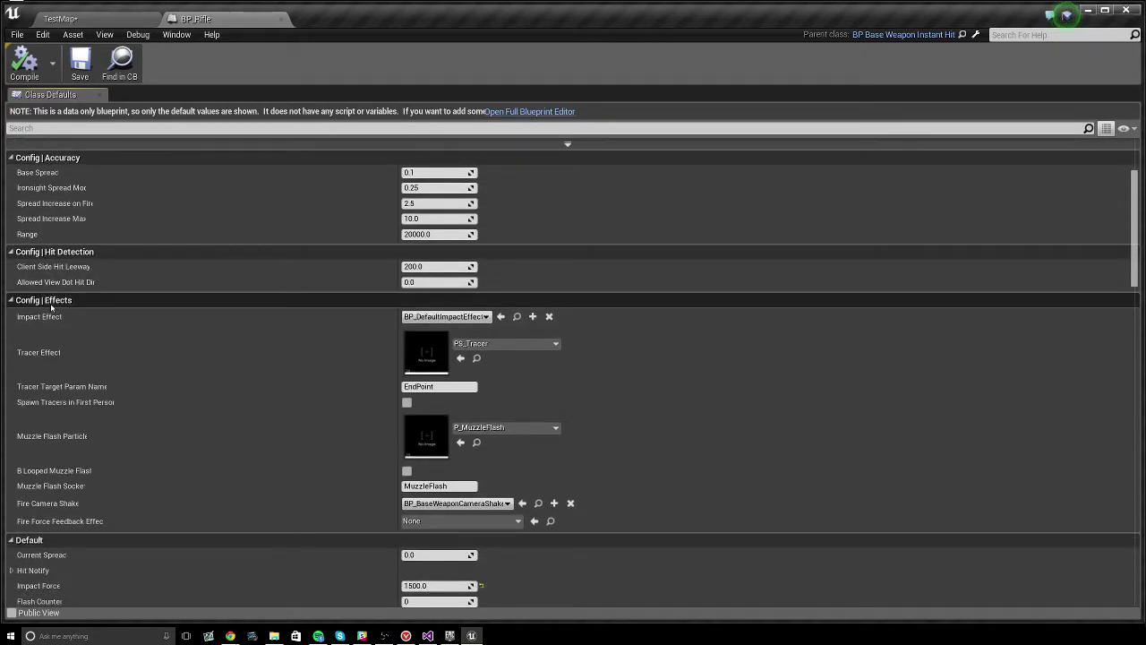
{"action": "scroll", "coordinate": [52, 313], "scroll_direction": "down", "scroll_amount": 1}
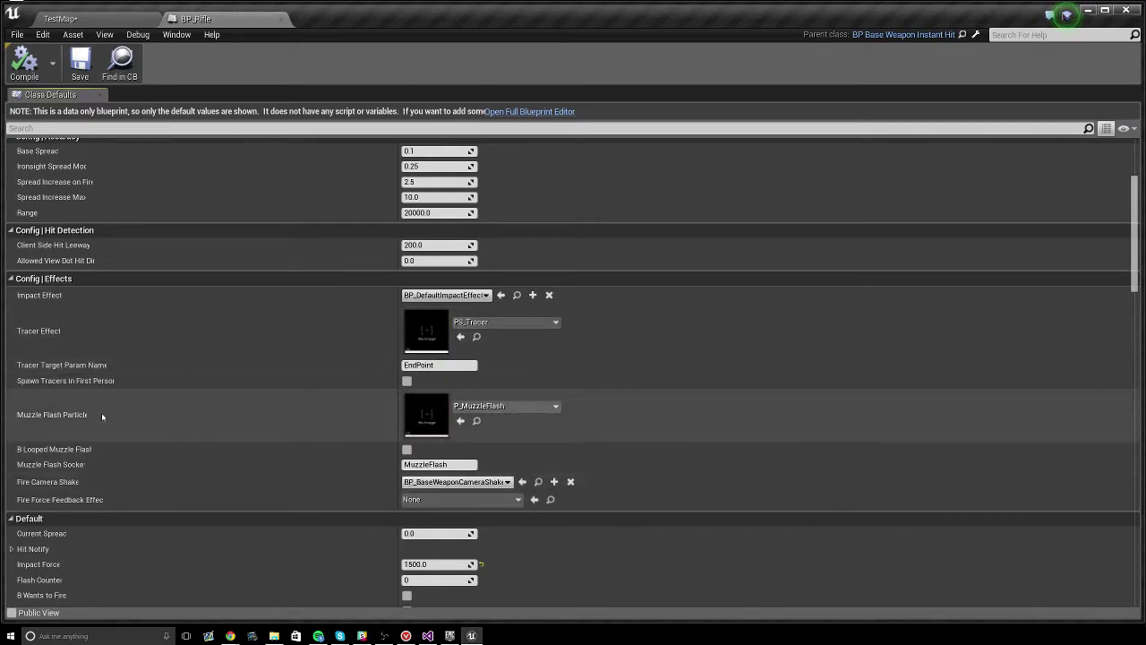
{"action": "left_click", "coordinate": [494, 411]}
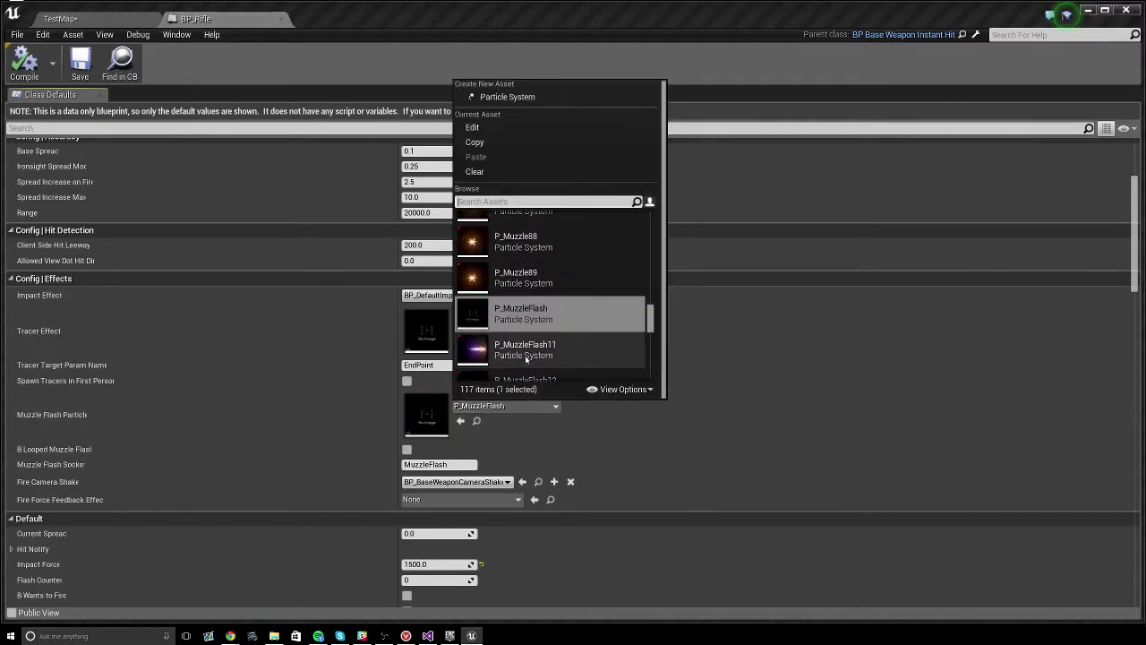
{"action": "type", "text": "411"}
{"action": "left_click", "coordinate": [517, 228]}
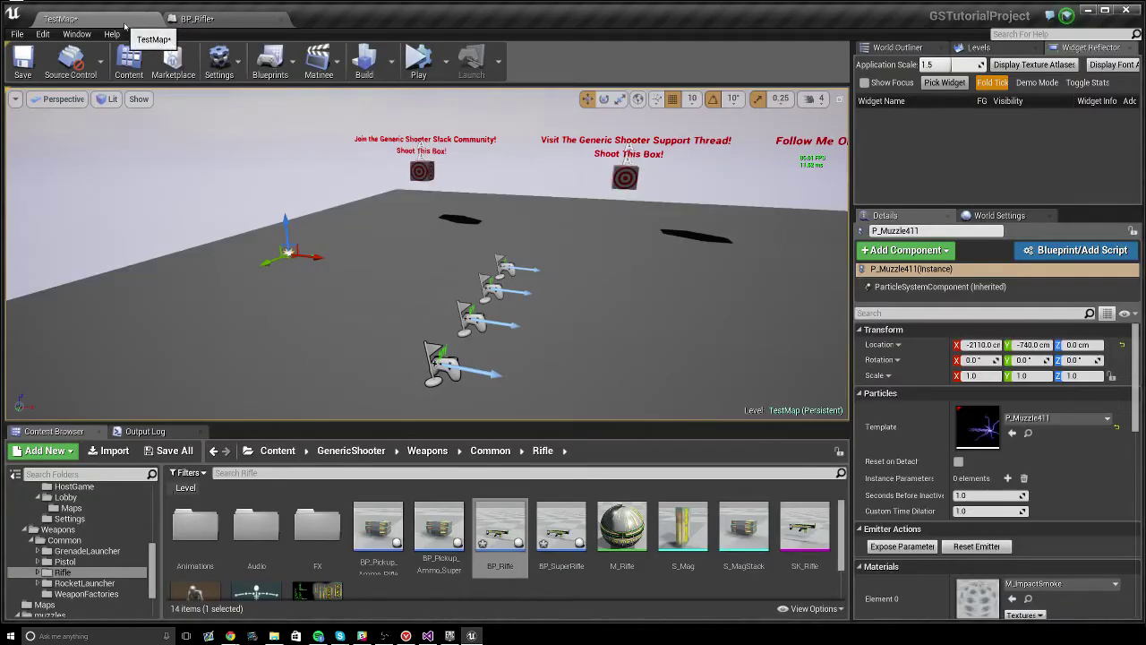
- Play TestMap in the Selected Viewport, firing the rifle twice and reloading
{"action": "left_click", "coordinate": [124, 22]}
{"action": "left_click", "coordinate": [454, 62]}
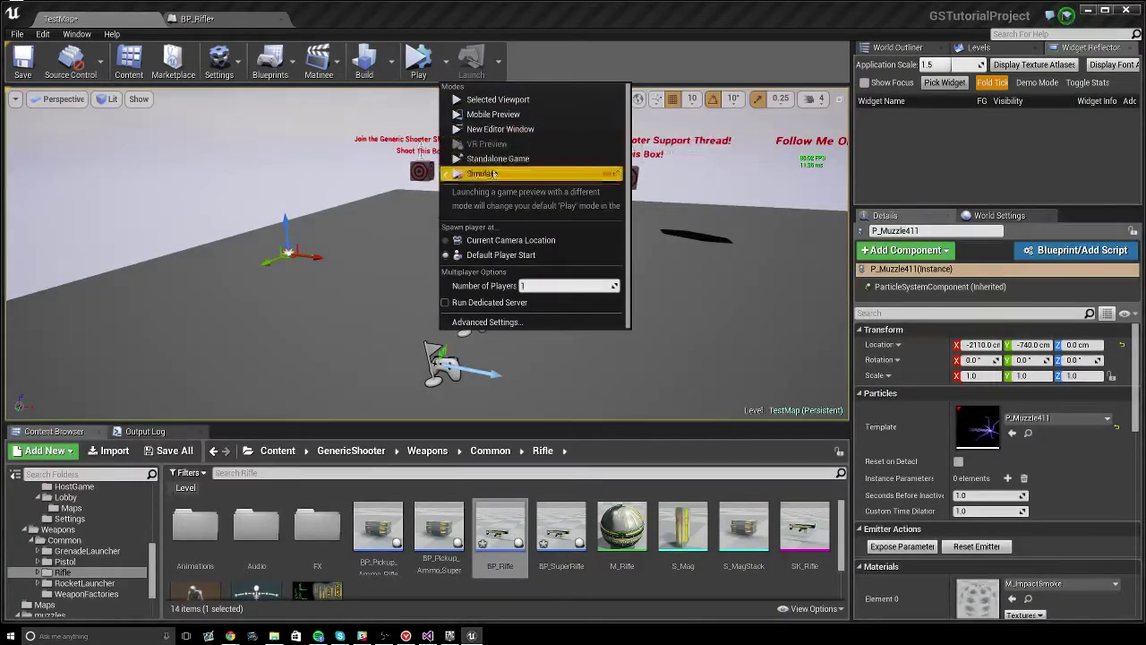
{"action": "left_click", "coordinate": [495, 94]}
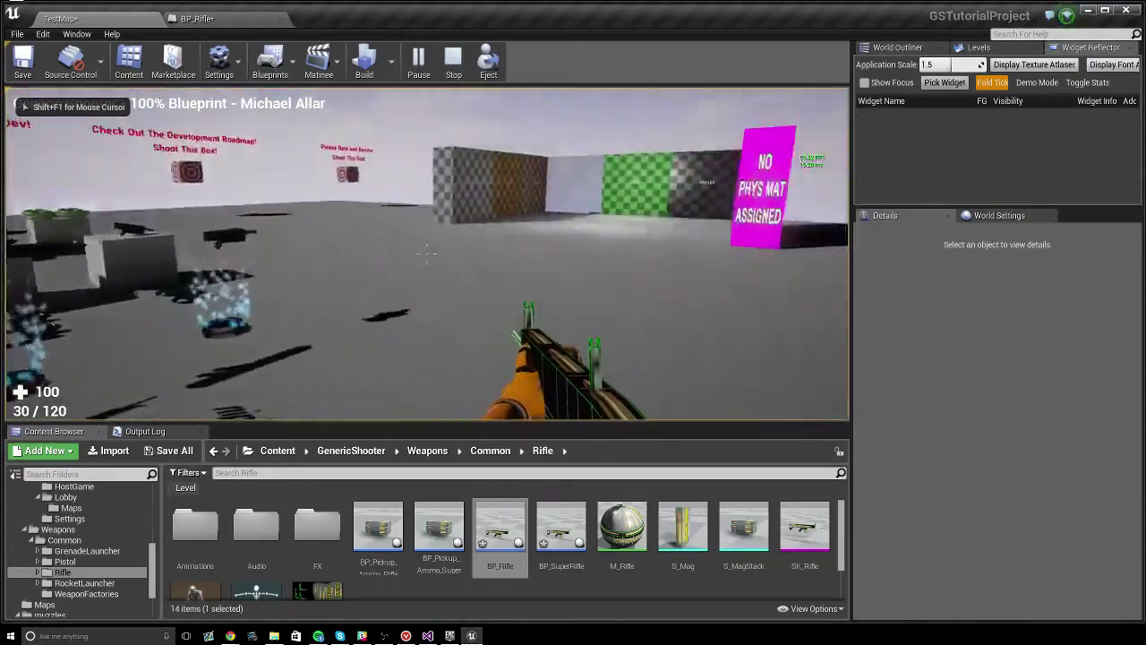
{"action": "left_click", "coordinate": [427, 254]}
{"action": "left_click", "coordinate": [427, 253]}
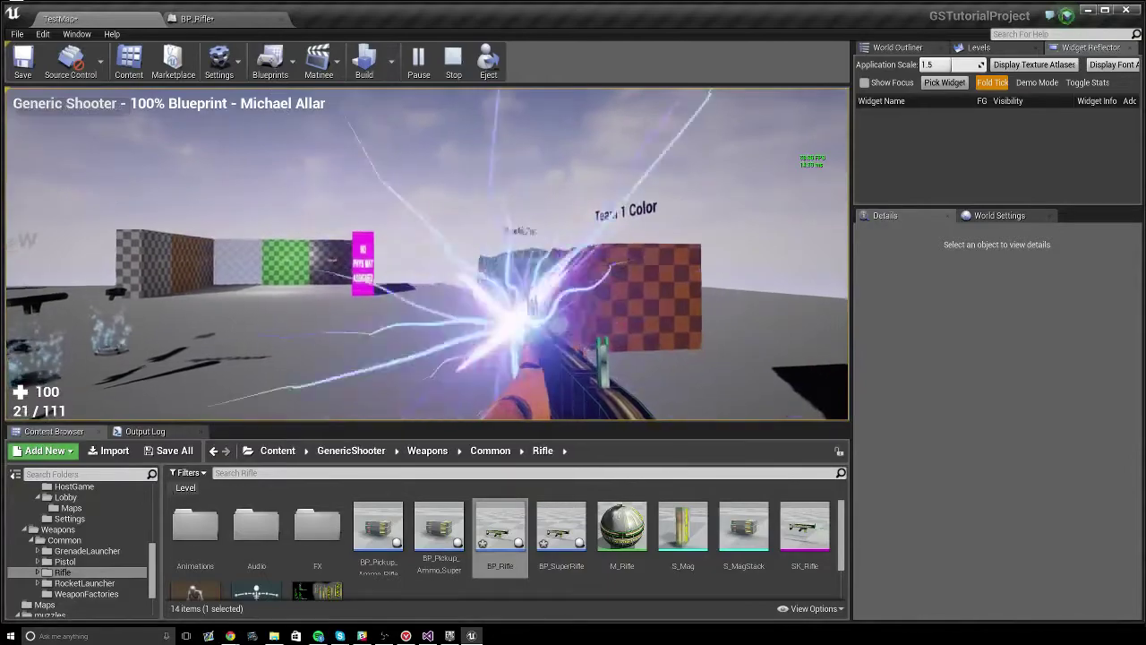
{"action": "key", "text": "r"}
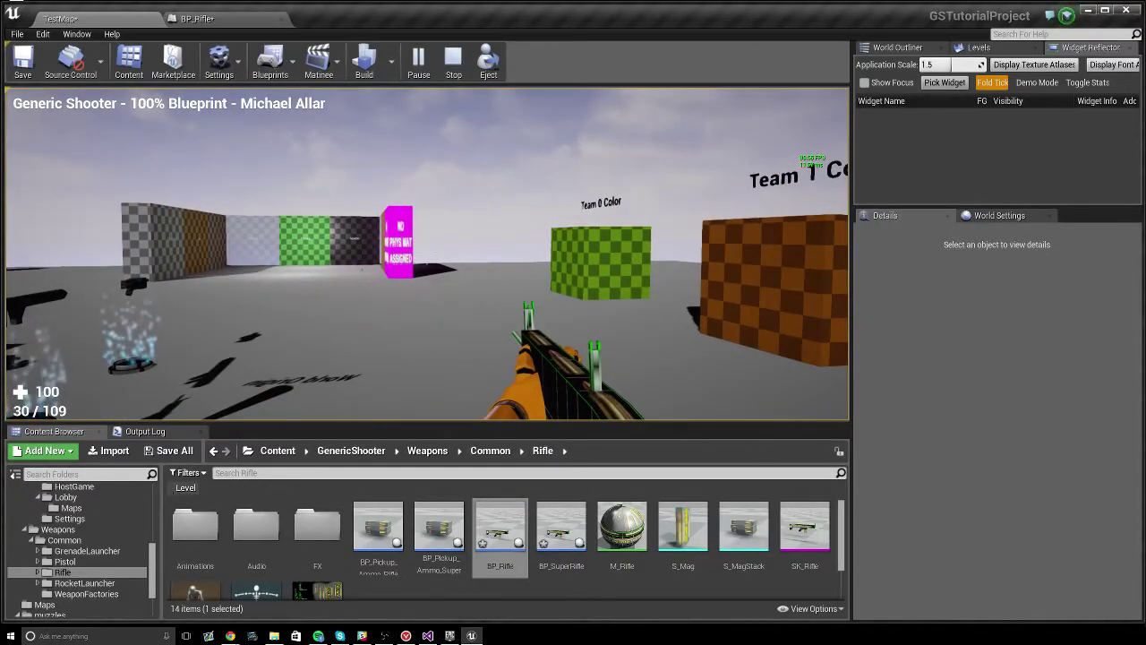
- Swap to the pistol and back, walk forward firing at the range, reload, then stop playing
{"action": "key", "text": "2"}
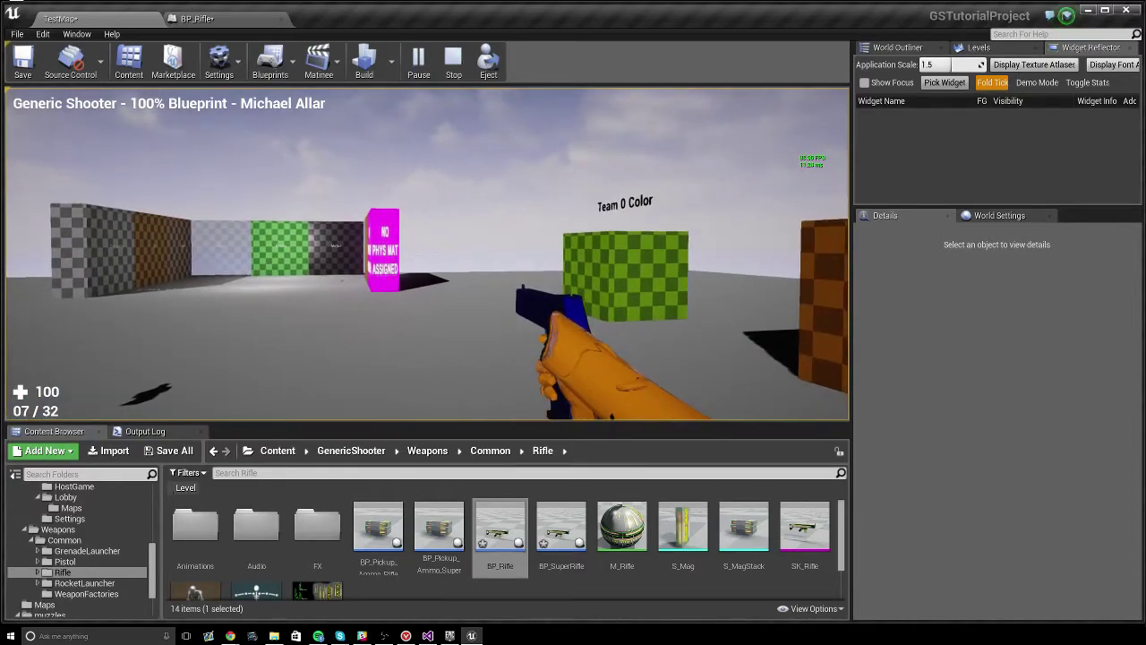
{"action": "key", "text": "1"}
{"action": "left_click", "coordinate": [427, 253]}
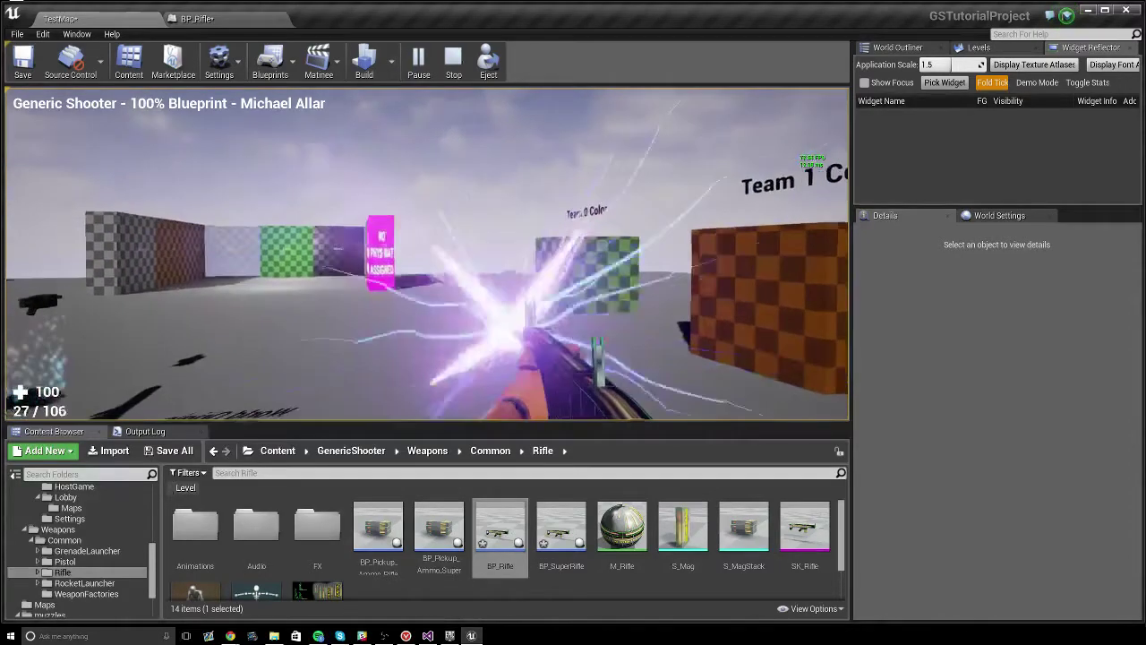
{"action": "key", "text": "w"}
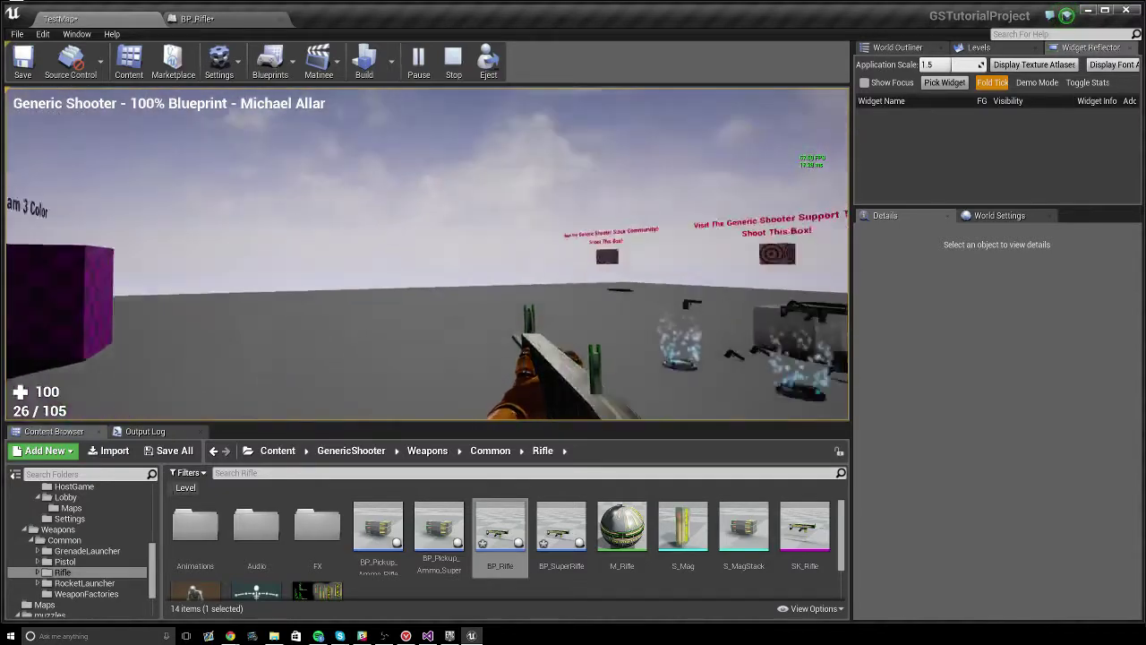
{"action": "left_click", "coordinate": [427, 253]}
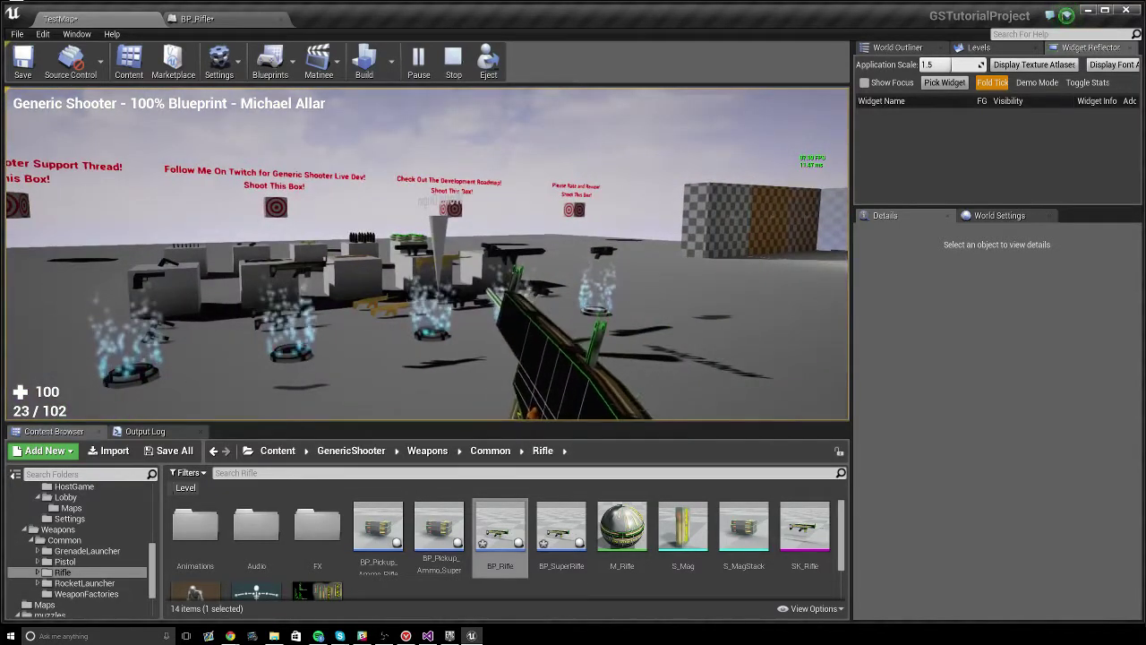
{"action": "key", "text": "r"}
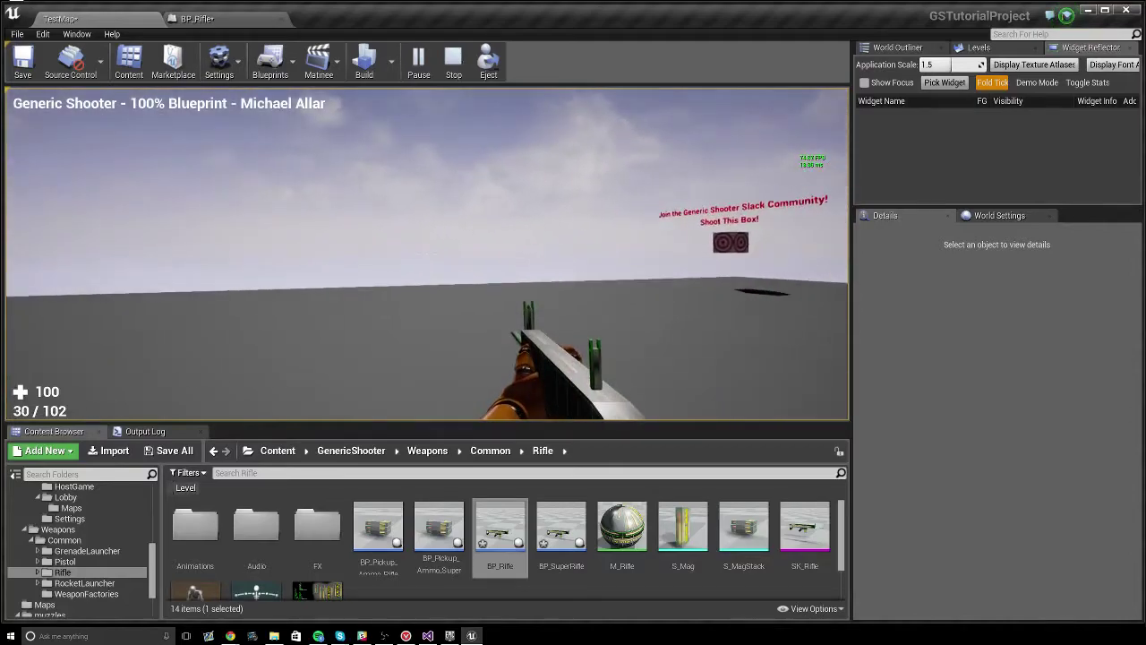
{"action": "left_click_drag", "start_coordinate": [427, 254], "coordinate": [427, 253]}
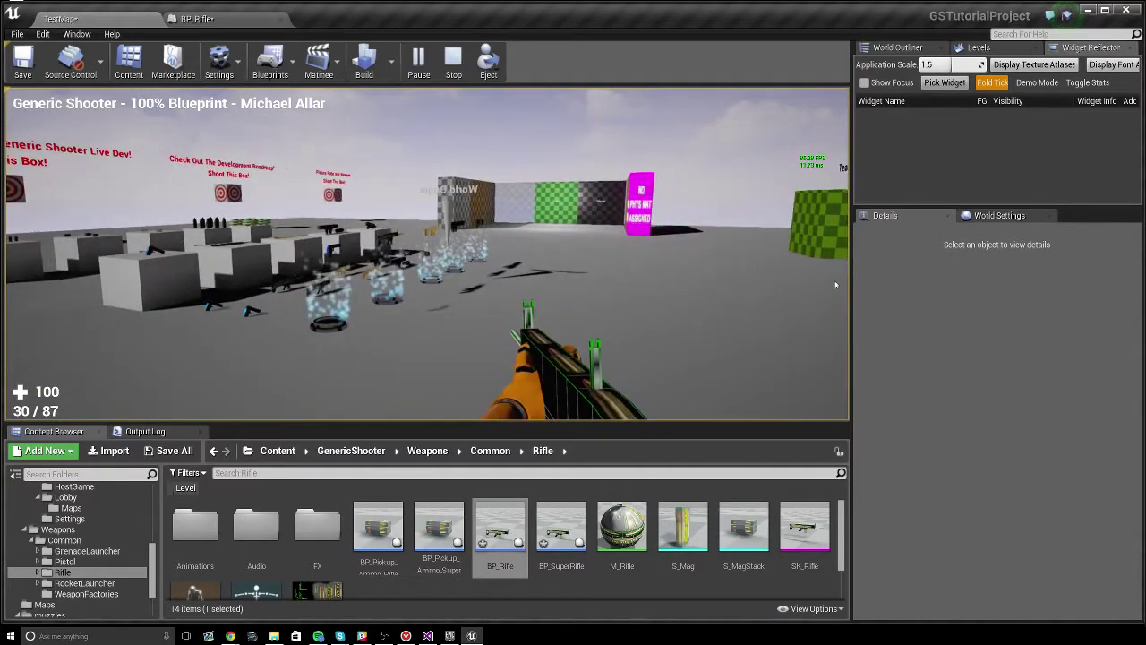
{"action": "key", "text": "Escape"}
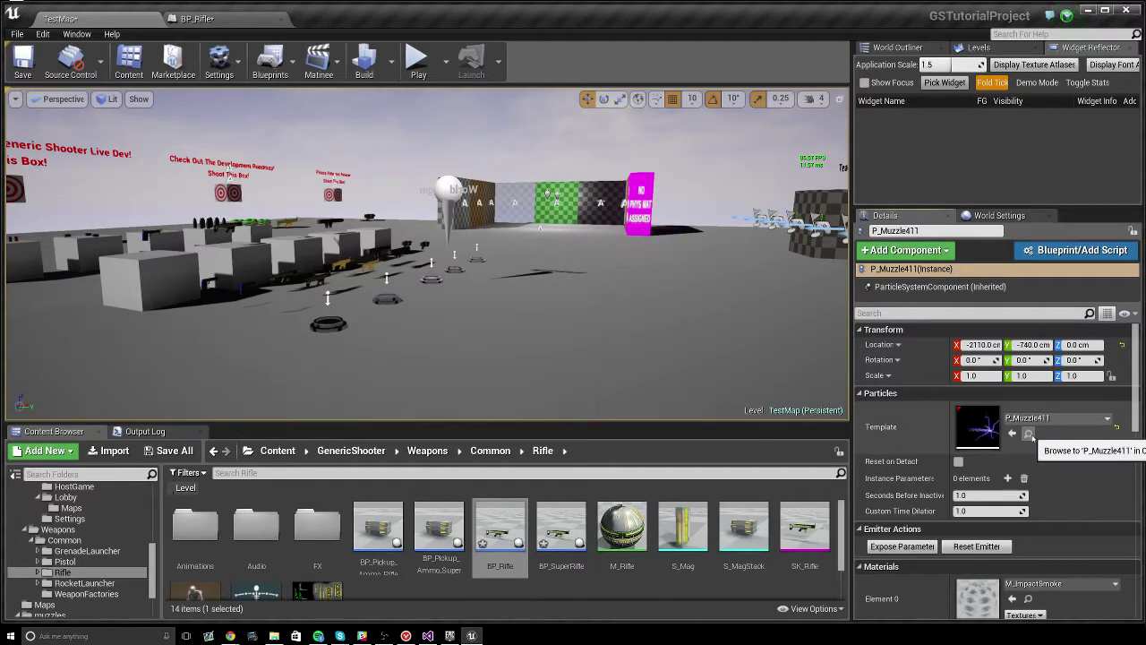
- Browse from the Template field to P_Muzzle411 and review its emitters in Cascade before closing it
{"action": "left_click", "coordinate": [1028, 433]}
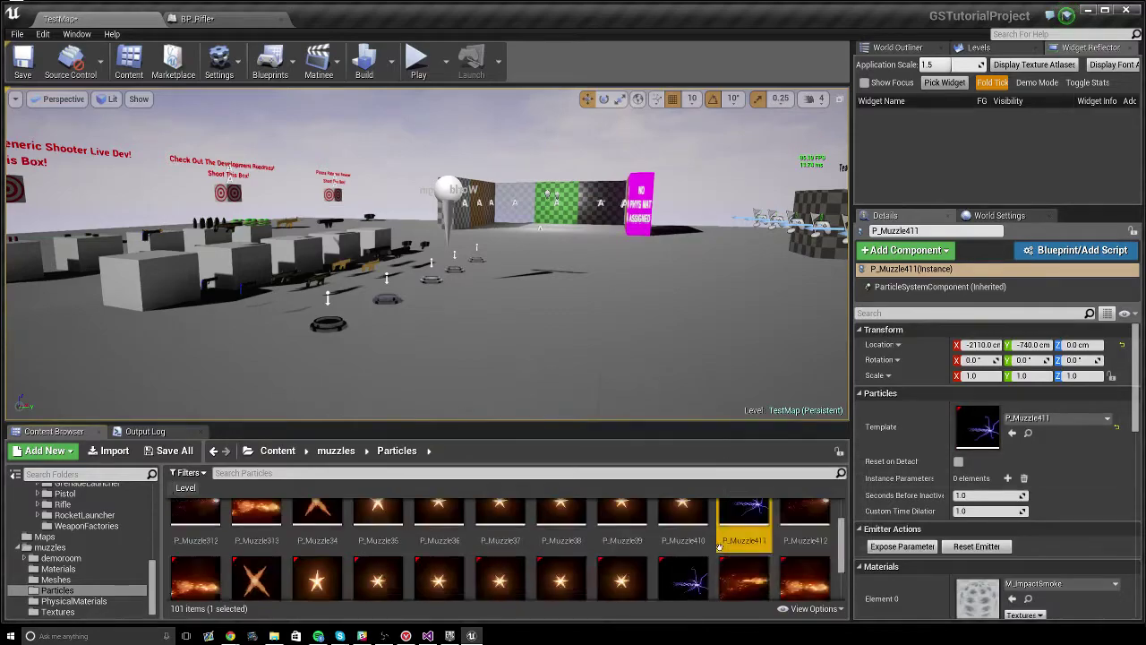
{"action": "scroll", "coordinate": [761, 512], "scroll_direction": "down", "scroll_amount": 1}
{"action": "double_click", "coordinate": [760, 512]}
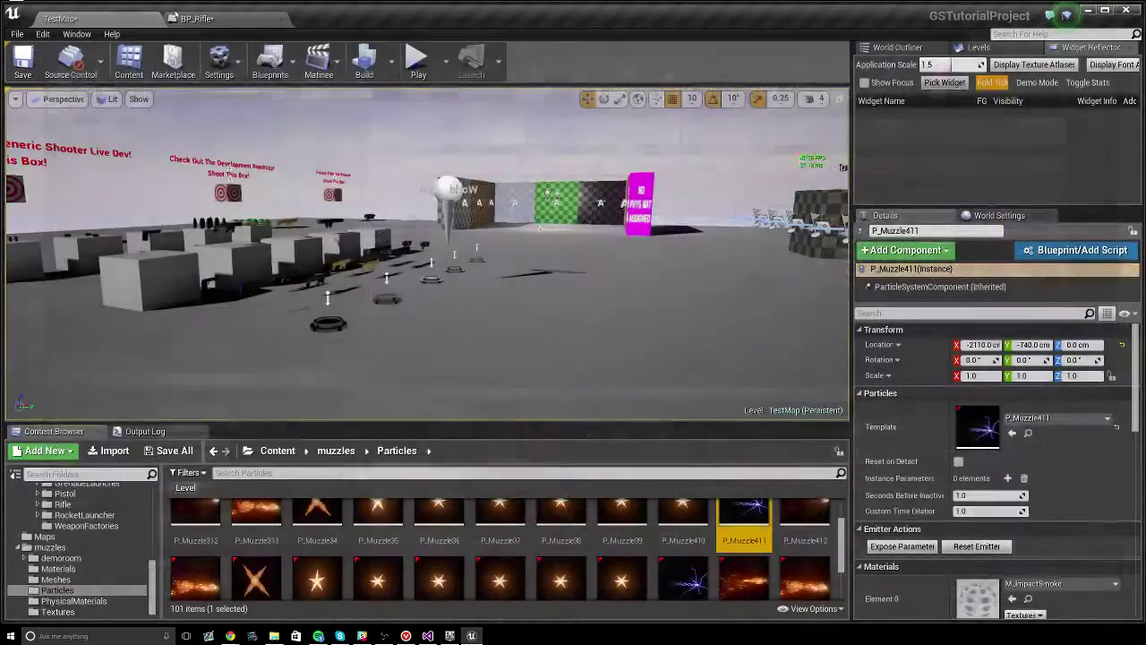
{"action": "left_click", "coordinate": [175, 12]}
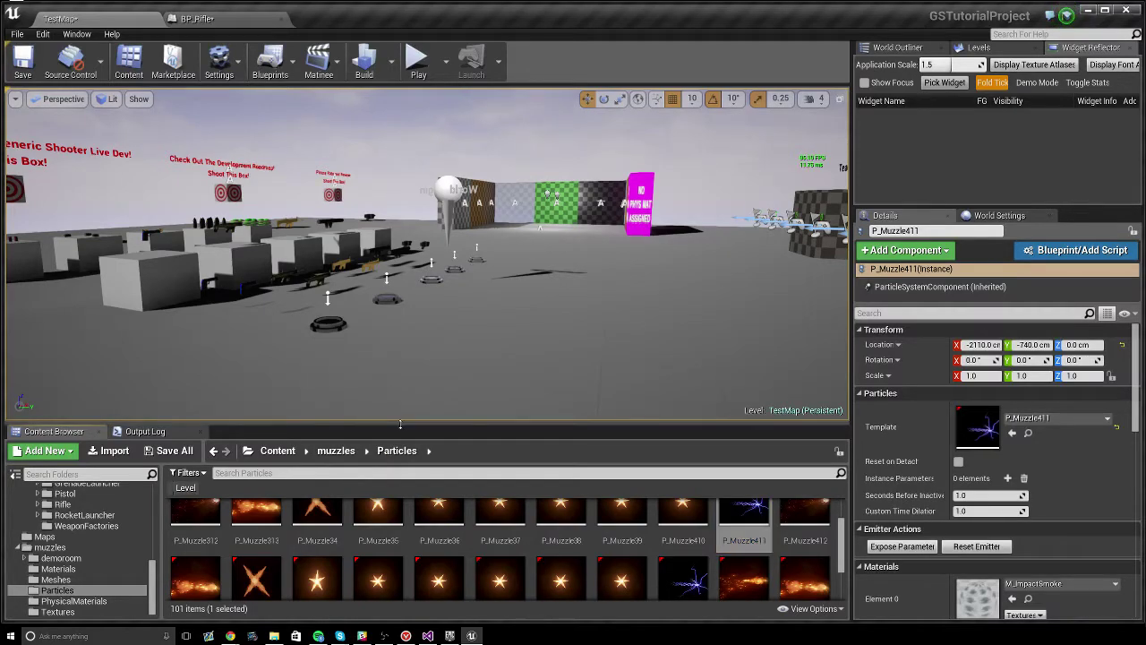
- Enlarge the asset panel, confirm BP_Rifle still uses P_Muzzle411, then show the Rifle folder
{"action": "left_click_drag", "start_coordinate": [402, 424], "coordinate": [404, 369]}
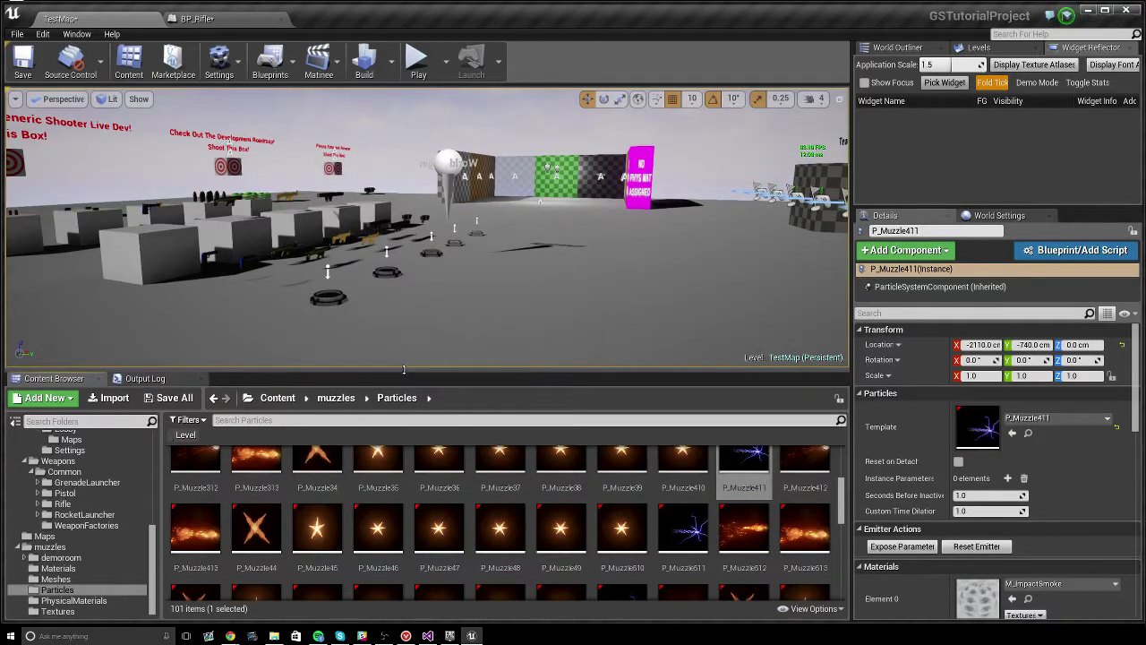
{"action": "left_click", "coordinate": [197, 18]}
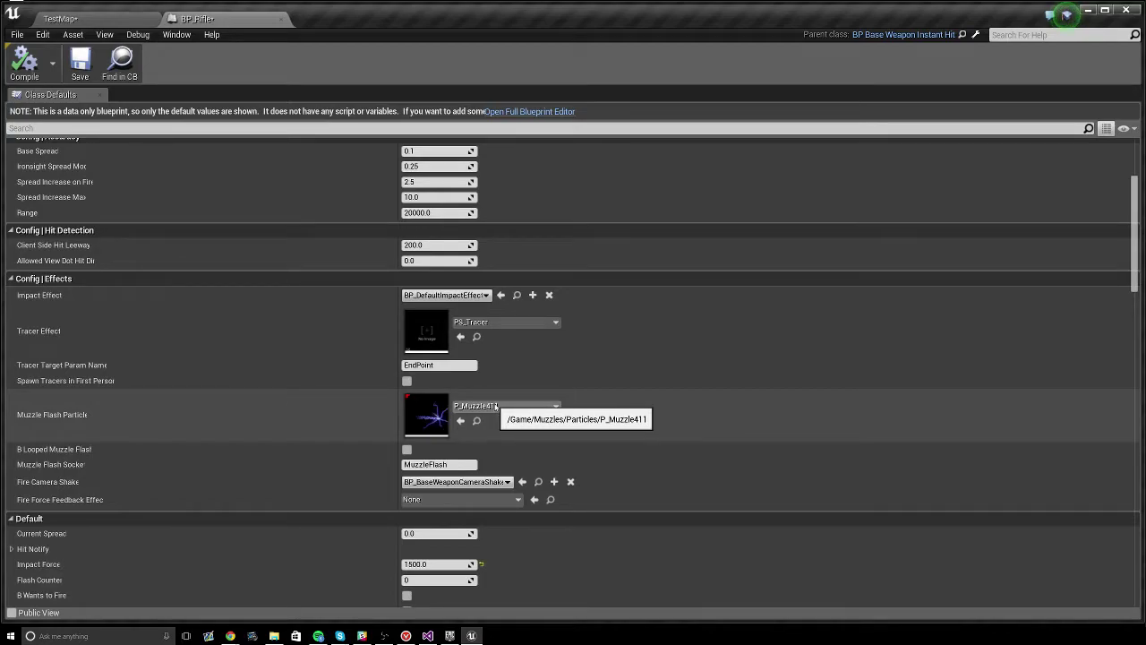
{"action": "left_click", "coordinate": [476, 420]}
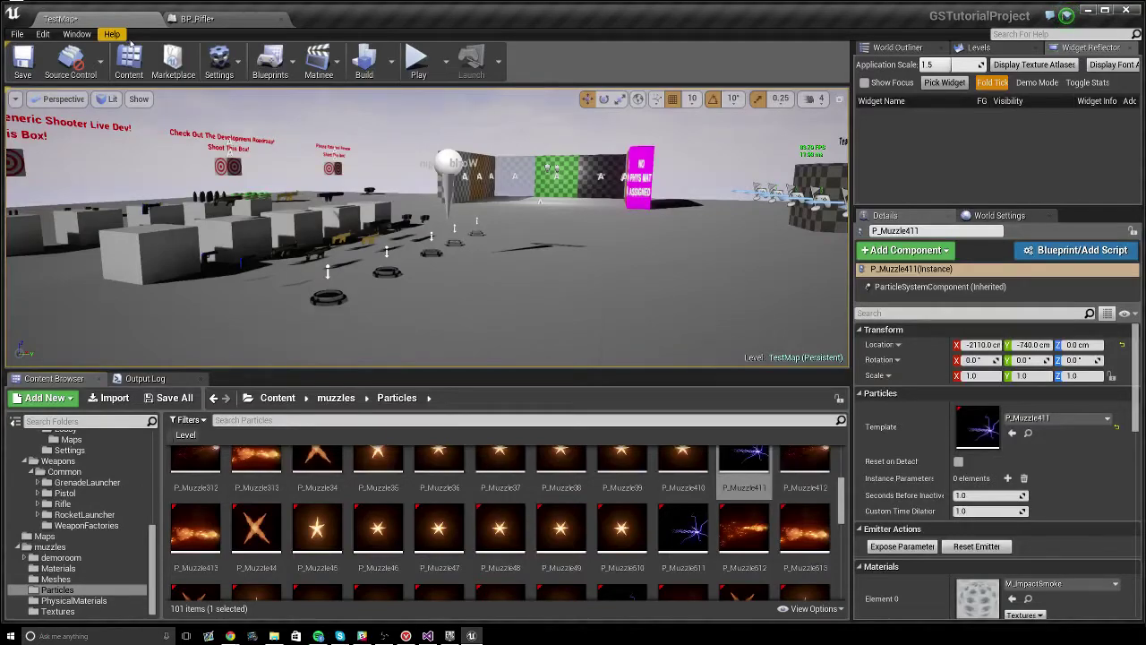
{"action": "scroll", "coordinate": [116, 529], "scroll_direction": "up", "scroll_amount": 1}
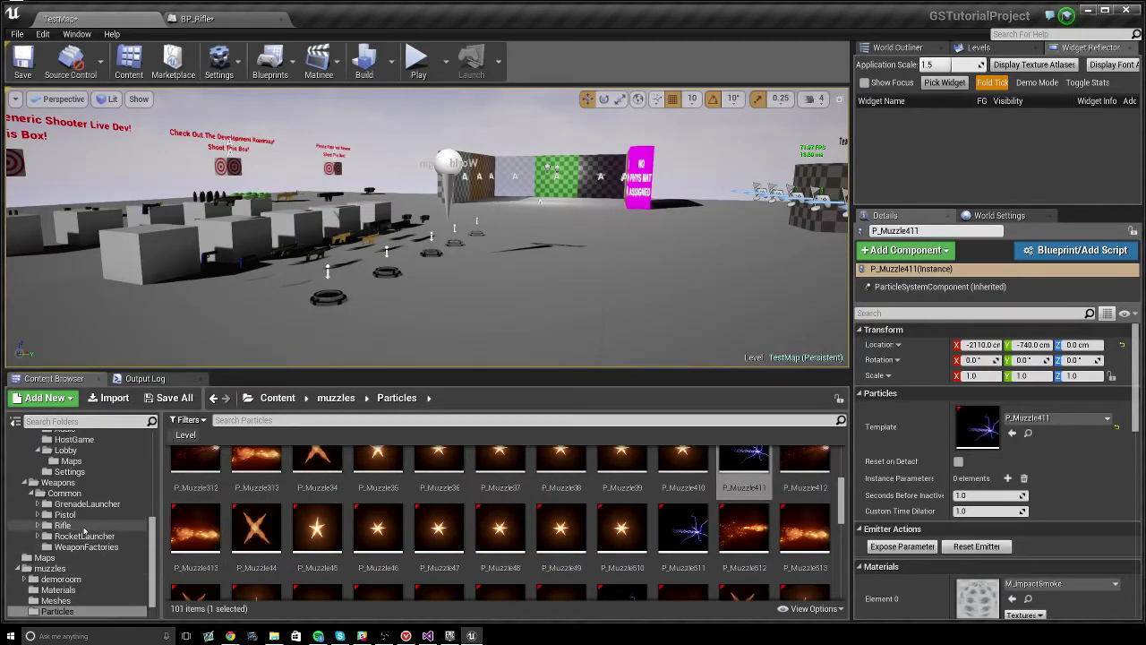
{"action": "left_click", "coordinate": [62, 525]}
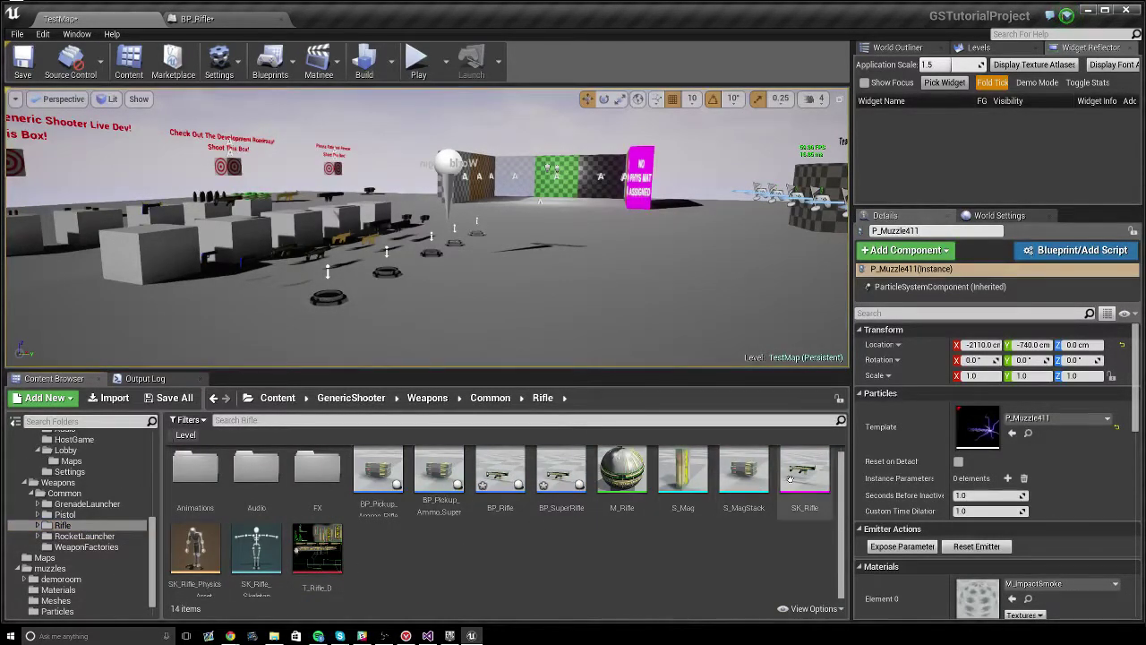
{"action": "double_click", "coordinate": [804, 470]}
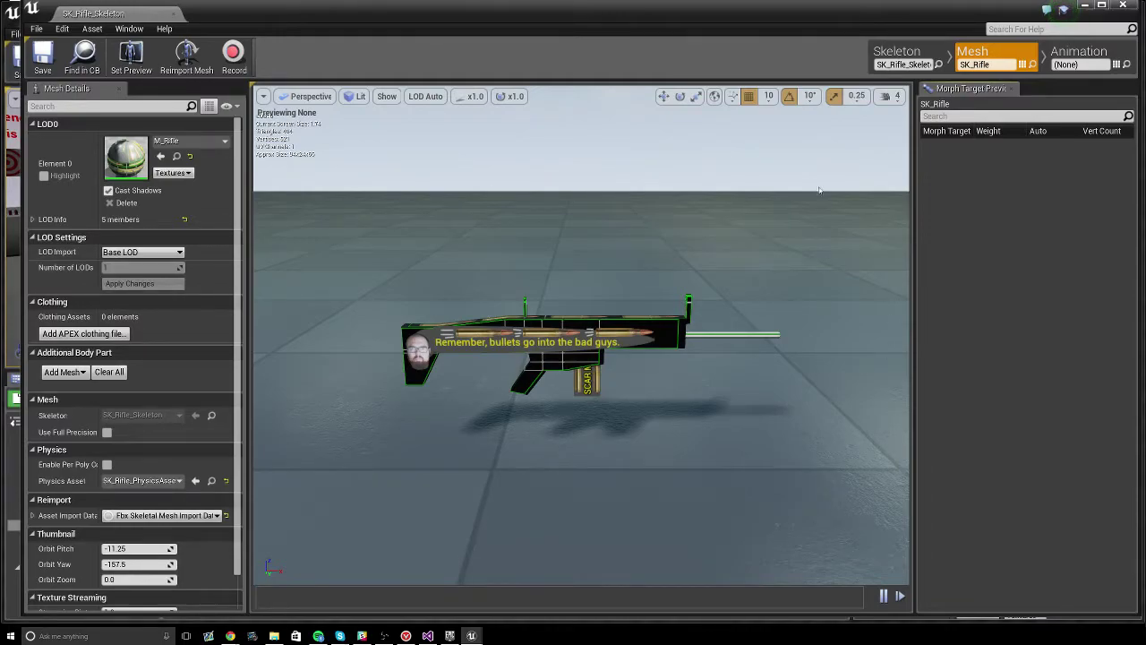
{"action": "left_click", "coordinate": [904, 58]}
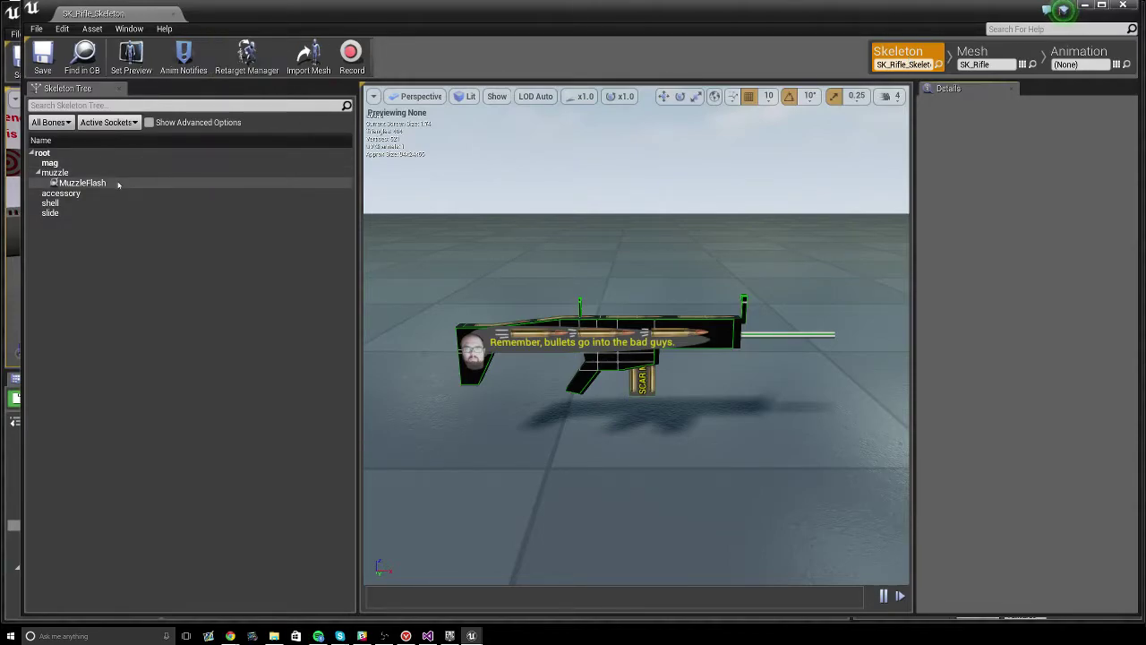
{"action": "left_click", "coordinate": [82, 182]}
{"action": "key", "text": "f"}
{"action": "mouse_move", "coordinate": [638, 252]}
{"action": "left_mouse_down"}
{"action": "mouse_move", "coordinate": [627, 268]}
{"action": "mouse_move", "coordinate": [637, 252]}
{"action": "left_mouse_up"}
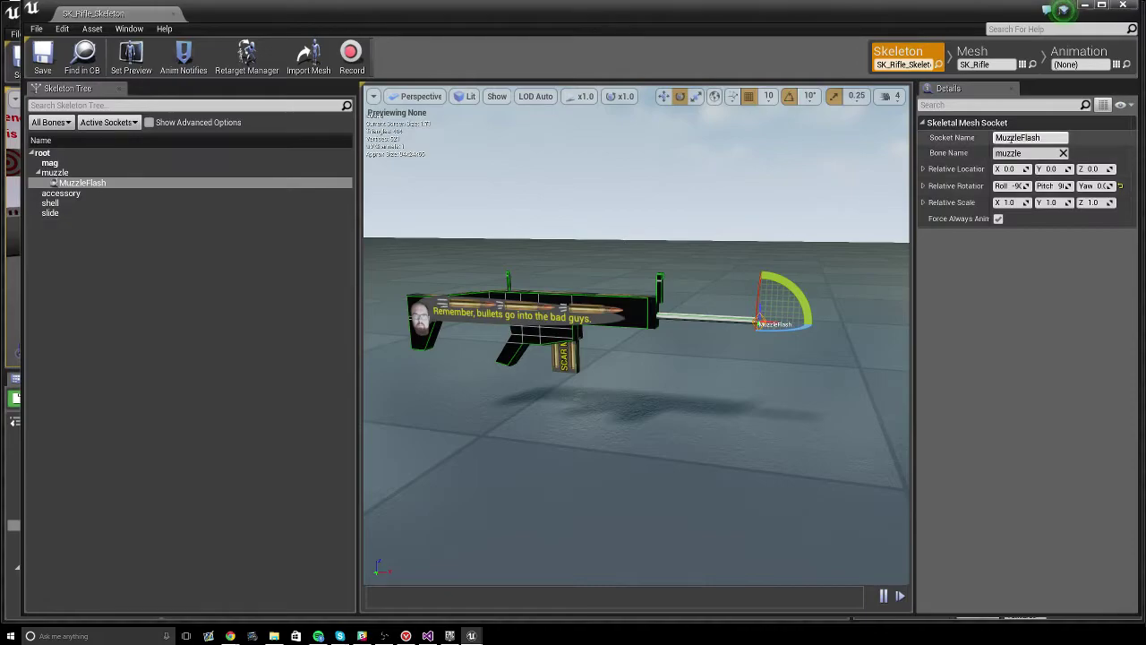
{"action": "left_click", "coordinate": [1045, 138]}
{"action": "left_click_drag", "start_coordinate": [1054, 138], "coordinate": [985, 139]}
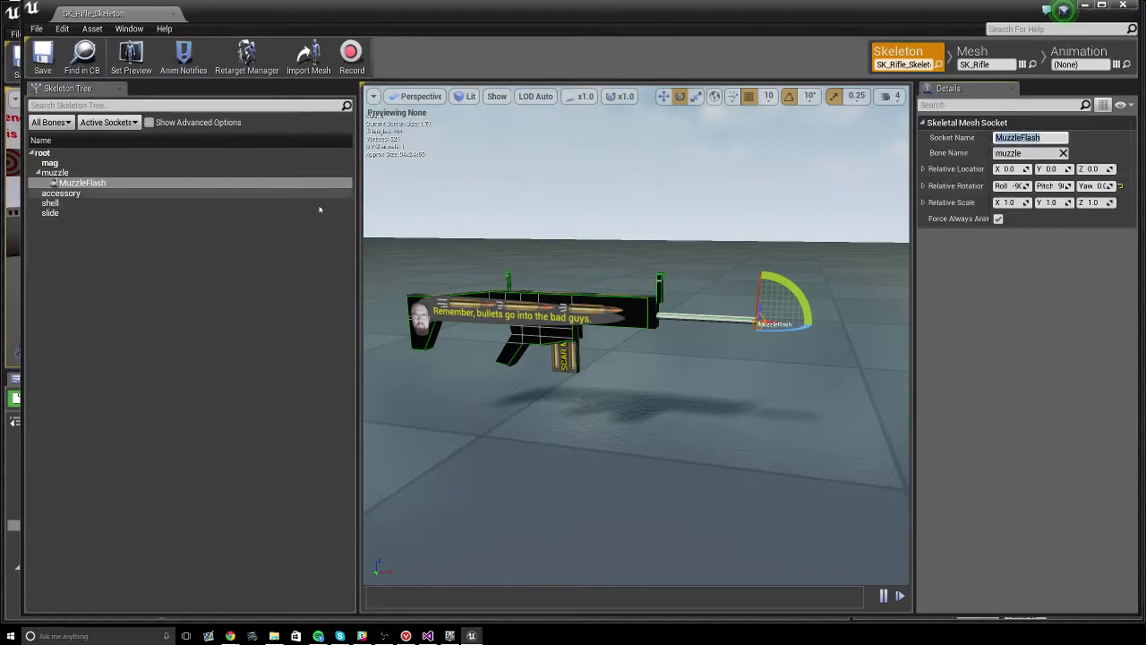
{"action": "left_click_drag", "start_coordinate": [627, 429], "coordinate": [627, 403]}
{"action": "left_click", "coordinate": [90, 183]}
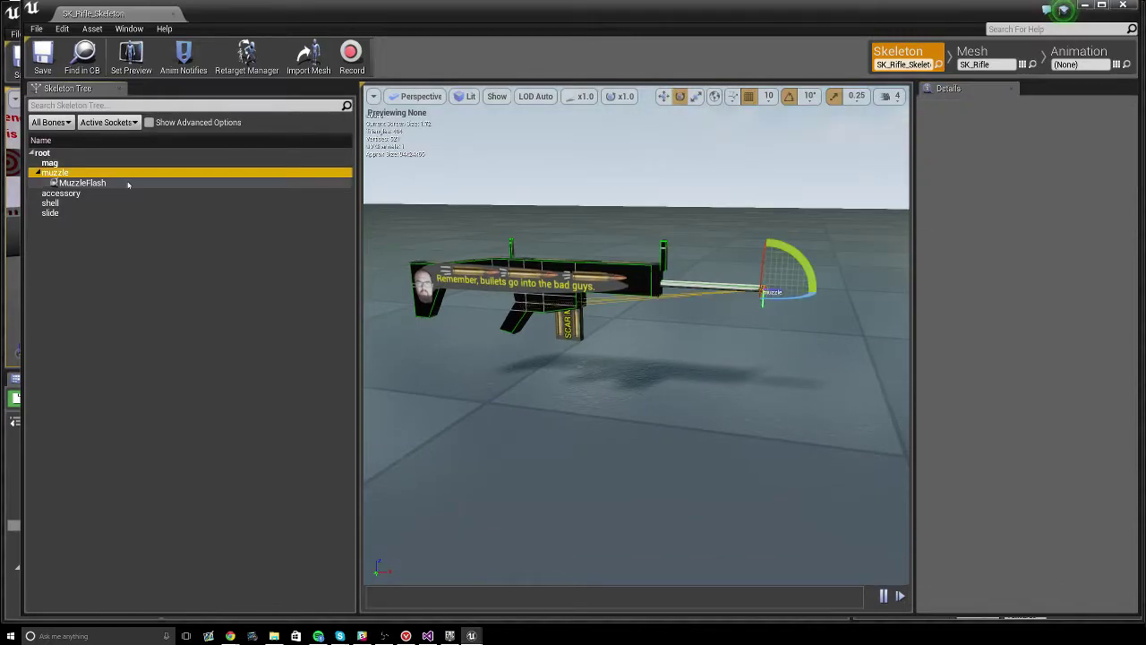
{"action": "key", "text": "f"}
{"action": "right_click_drag", "start_coordinate": [636, 358], "coordinate": [797, 215]}
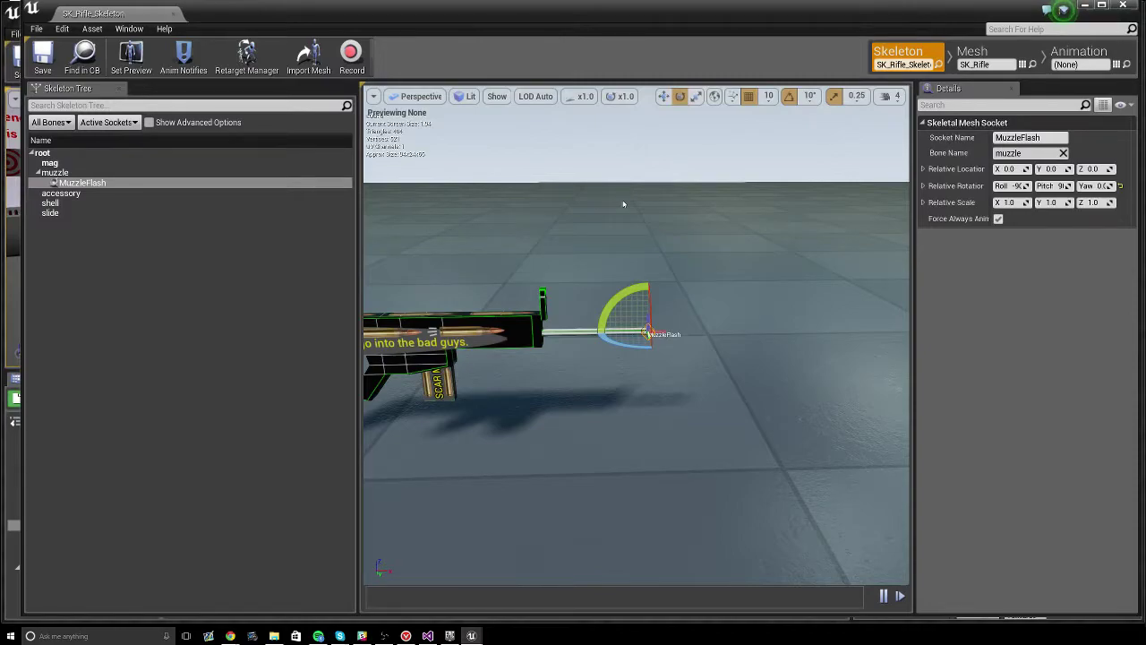
{"action": "mouse_move", "coordinate": [625, 204]}
{"action": "right_mouse_down"}
{"action": "mouse_move", "coordinate": [609, 211]}
{"action": "mouse_move", "coordinate": [626, 219]}
{"action": "right_mouse_up"}
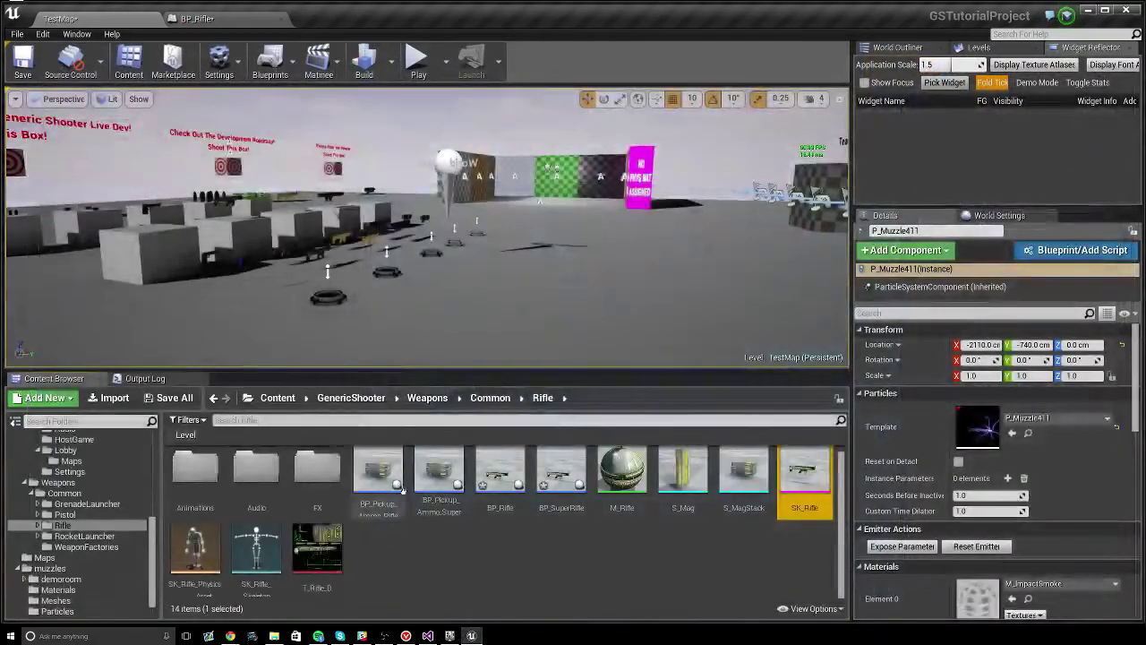
- Reopen BP_Rifle's class defaults and select the Muzzle Flash Socket value MuzzleFlash
{"action": "left_click", "coordinate": [740, 557]}
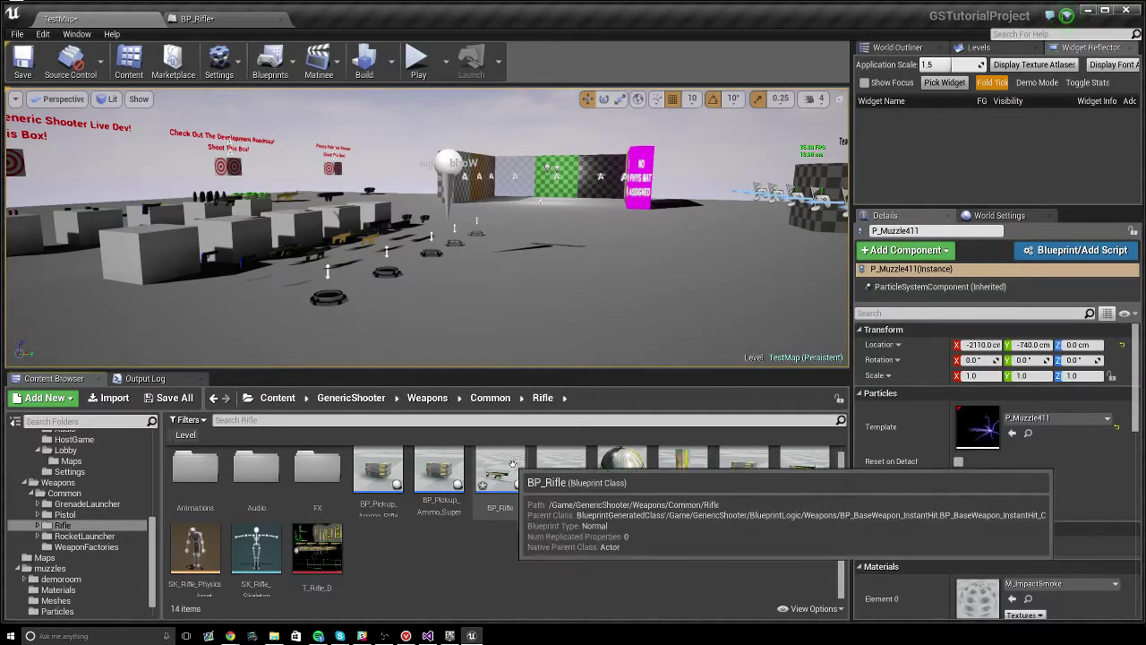
{"action": "double_click", "coordinate": [498, 473]}
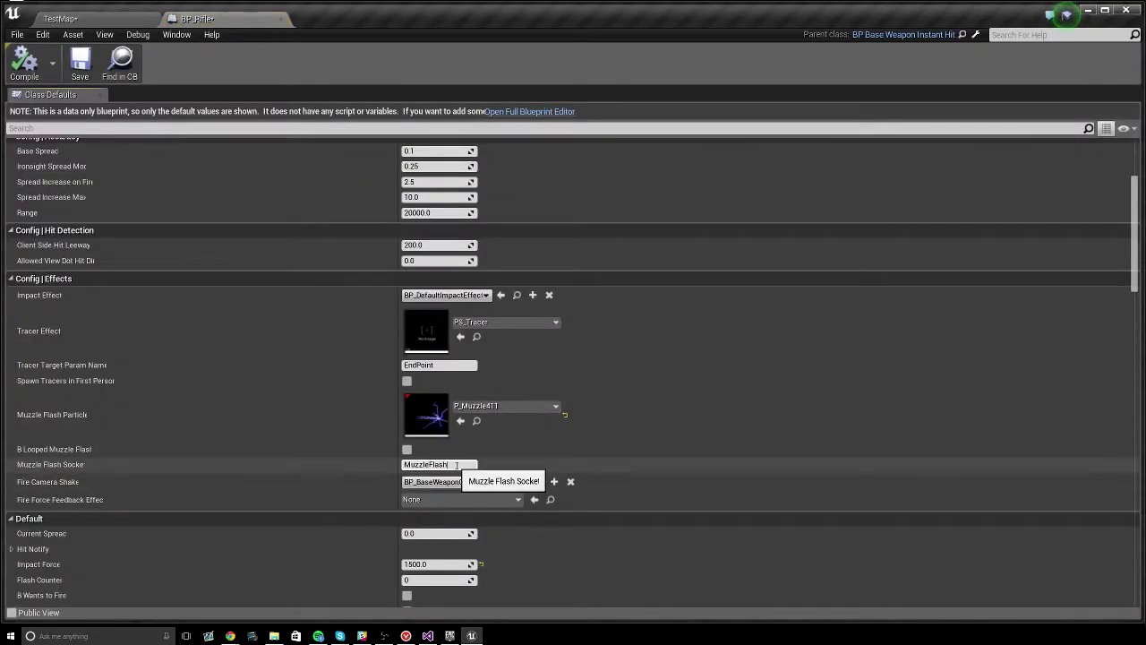
{"action": "left_click", "coordinate": [430, 465]}
{"action": "left_click", "coordinate": [435, 465]}
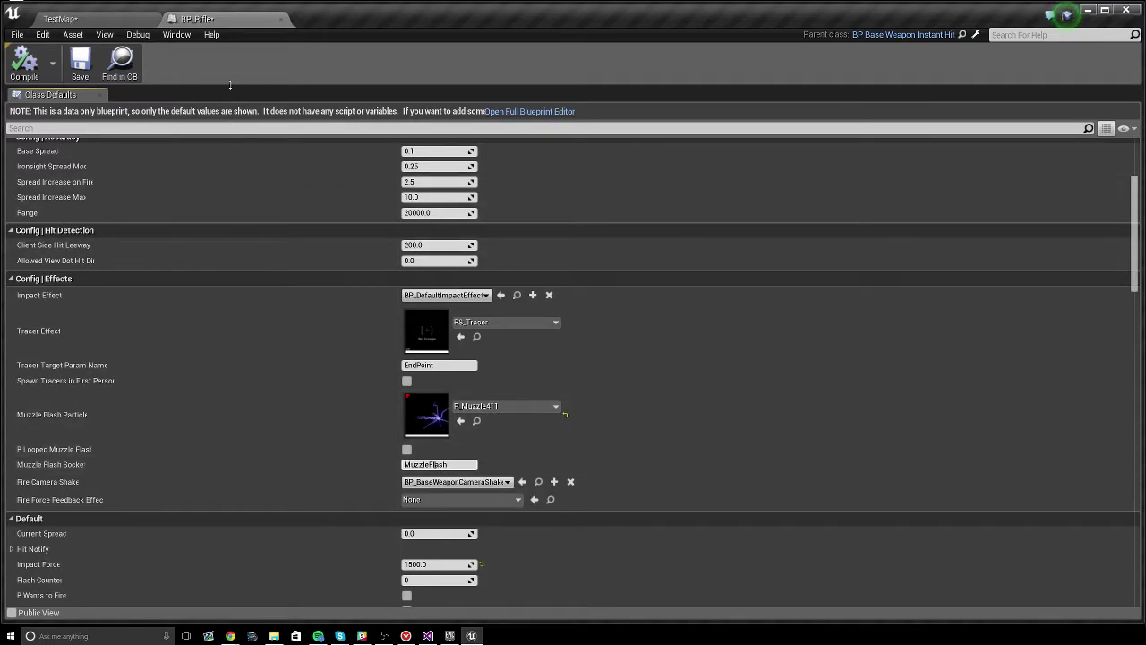
- Search the Muzzle Flash Particle picker for '61' and assign P_MuzzleFlash61
{"action": "left_click", "coordinate": [511, 406]}
{"action": "type", "text": "6"}
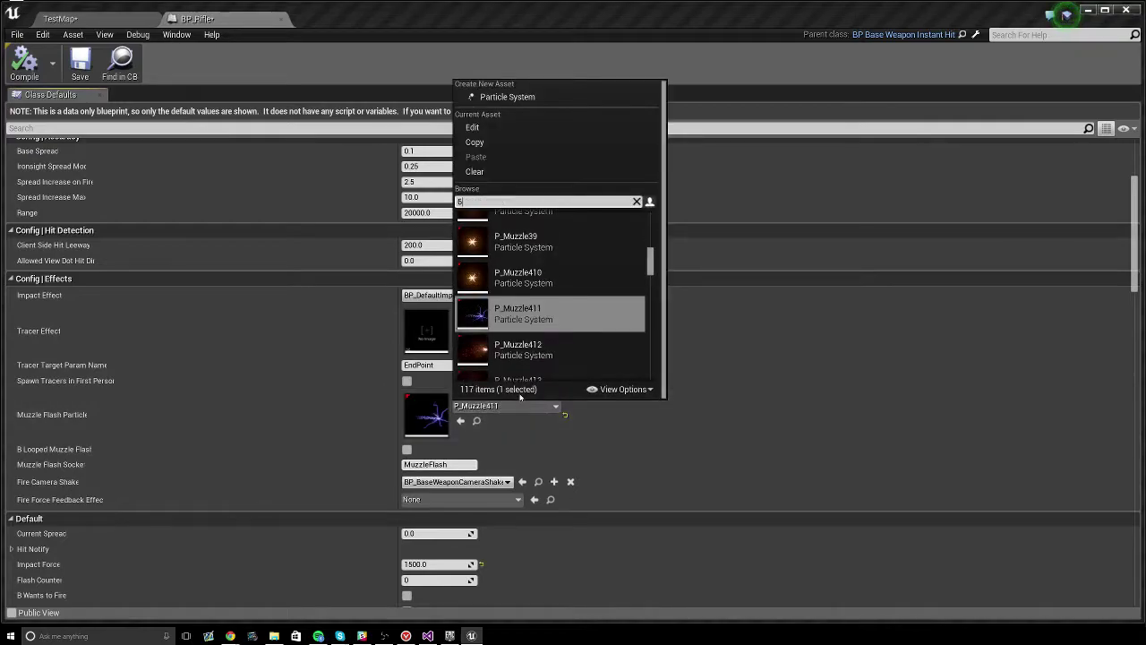
{"action": "type", "text": "1"}
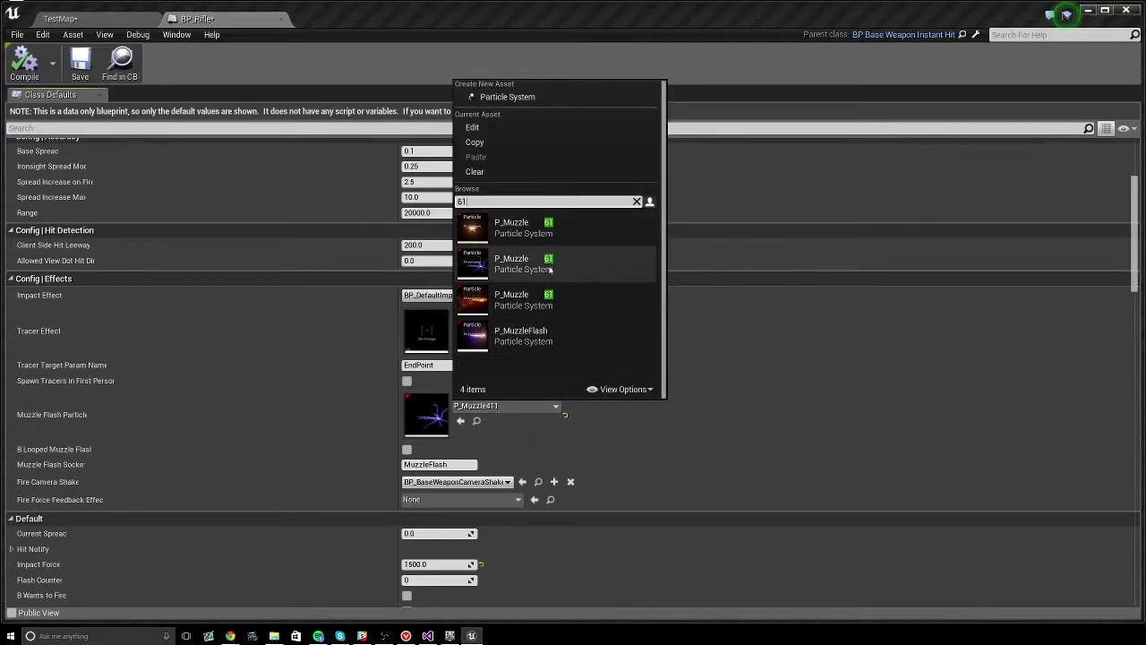
{"action": "left_click", "coordinate": [534, 342]}
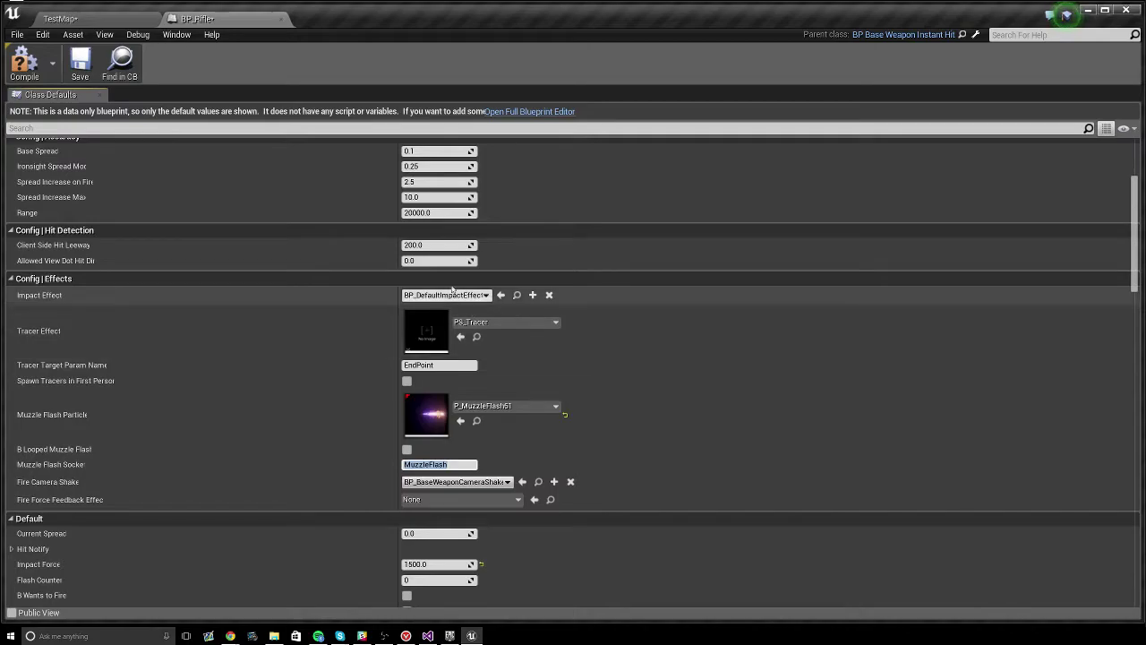
- Play-test the TestMap level, firing the rifle with P_MuzzleFlash61, then stop the session
{"action": "left_click", "coordinate": [61, 18]}
{"action": "left_click", "coordinate": [418, 70]}
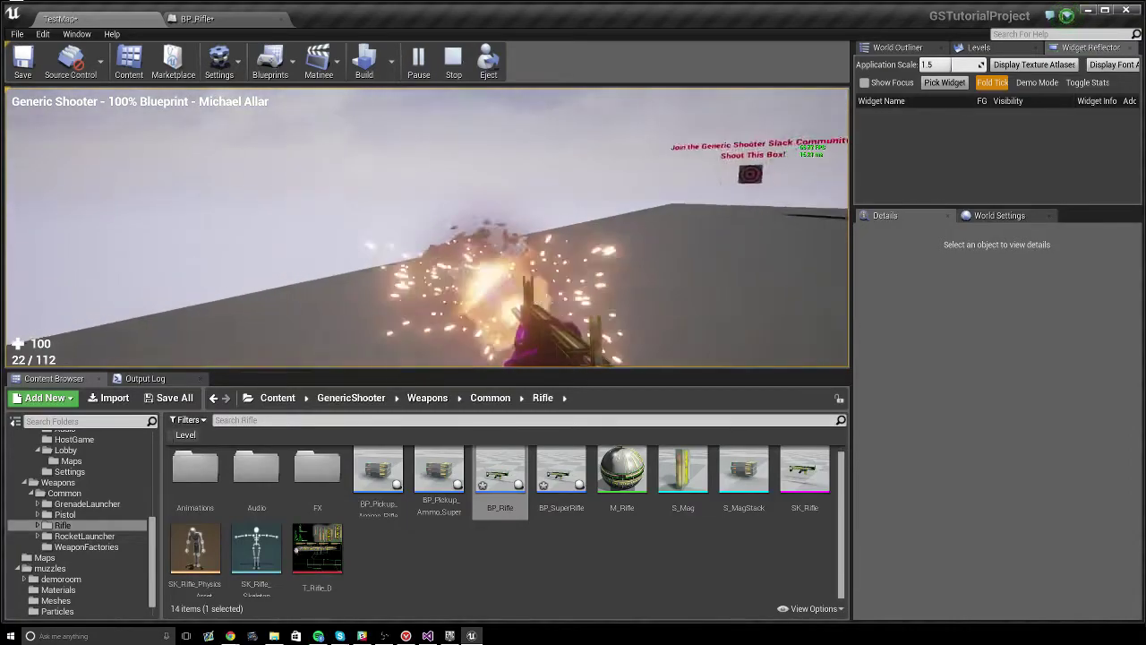
{"action": "key", "text": "Escape"}
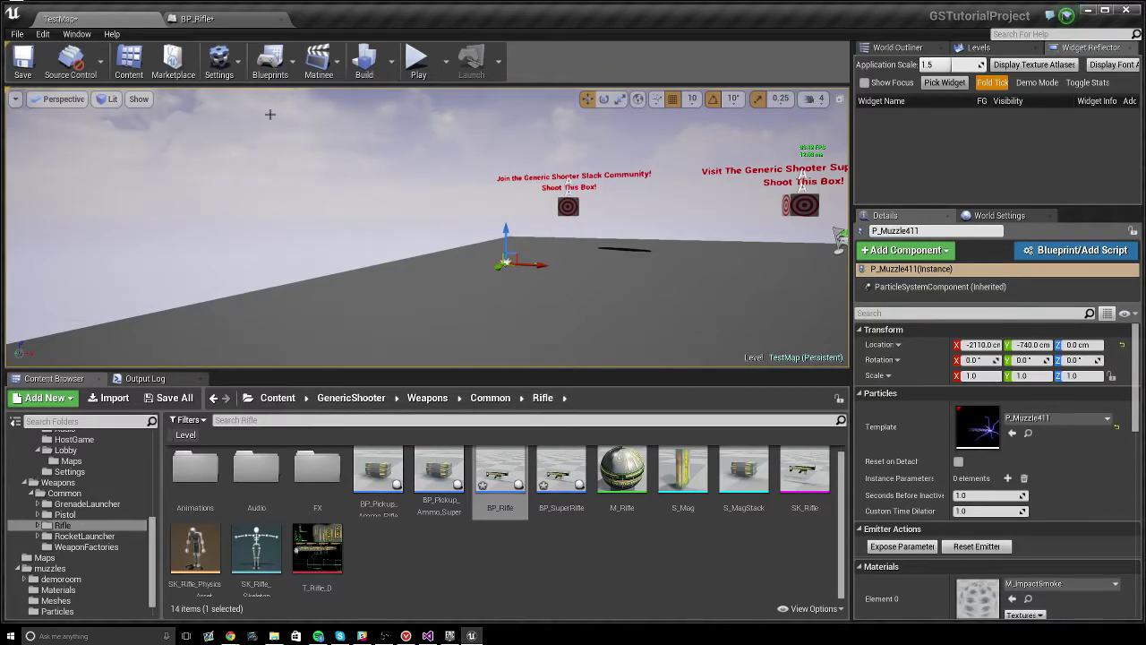
- Check B Looped Muzzle Flash in BP_Rifle's defaults, compile and save, then return to TestMap
{"action": "left_click", "coordinate": [199, 18]}
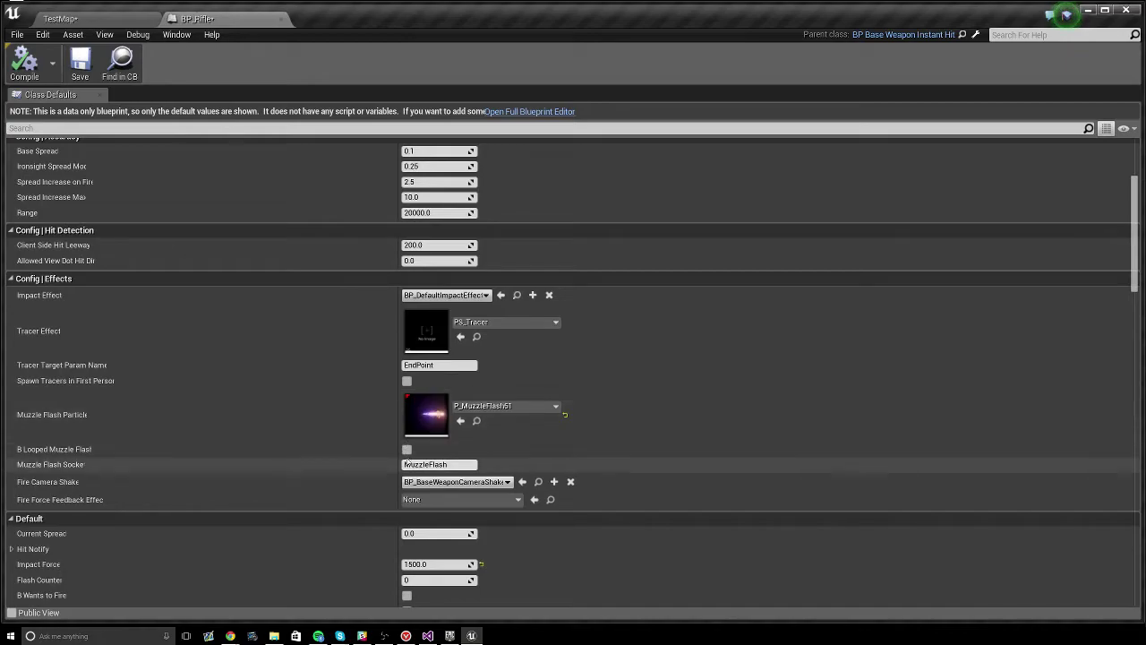
{"action": "left_click", "coordinate": [408, 450]}
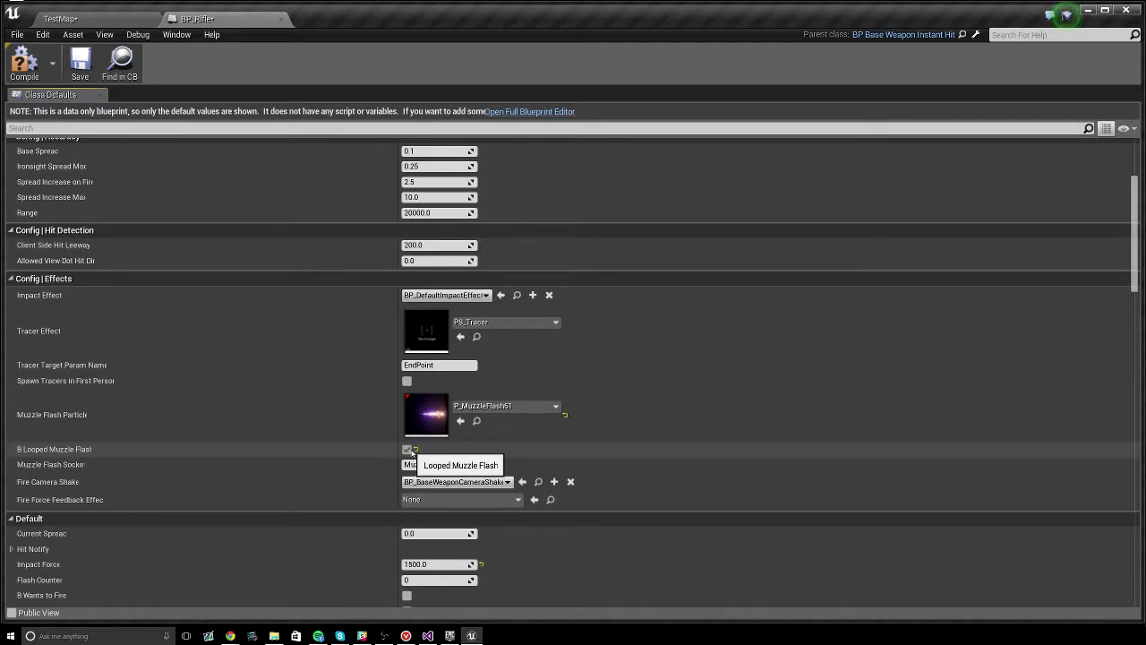
{"action": "left_click", "coordinate": [19, 62]}
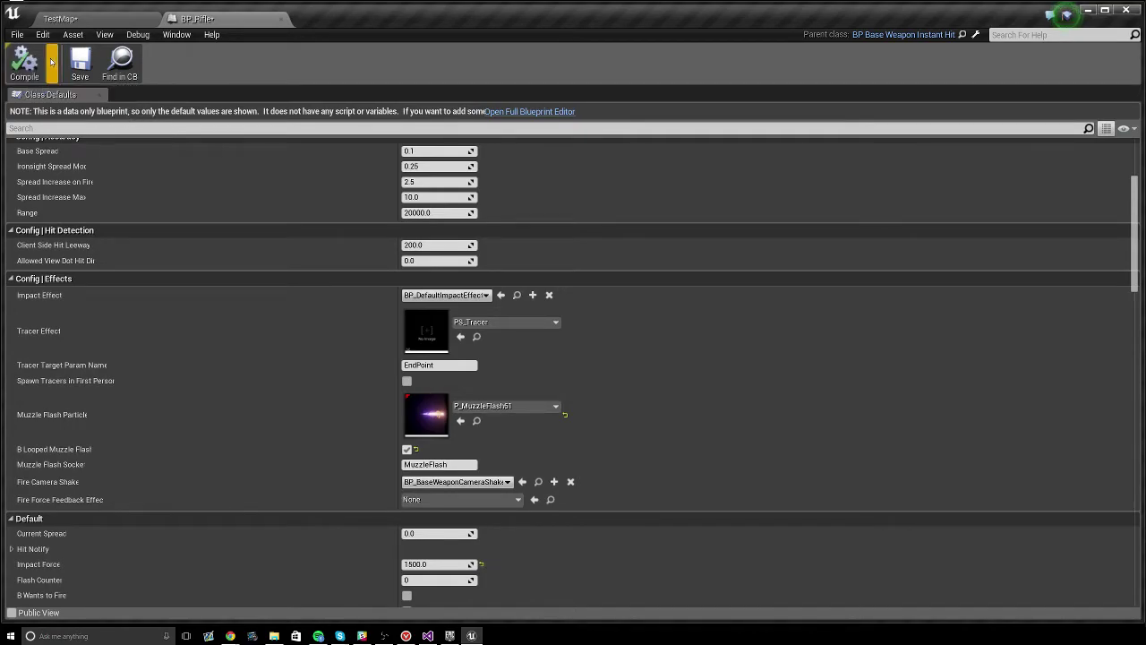
{"action": "left_click", "coordinate": [86, 57]}
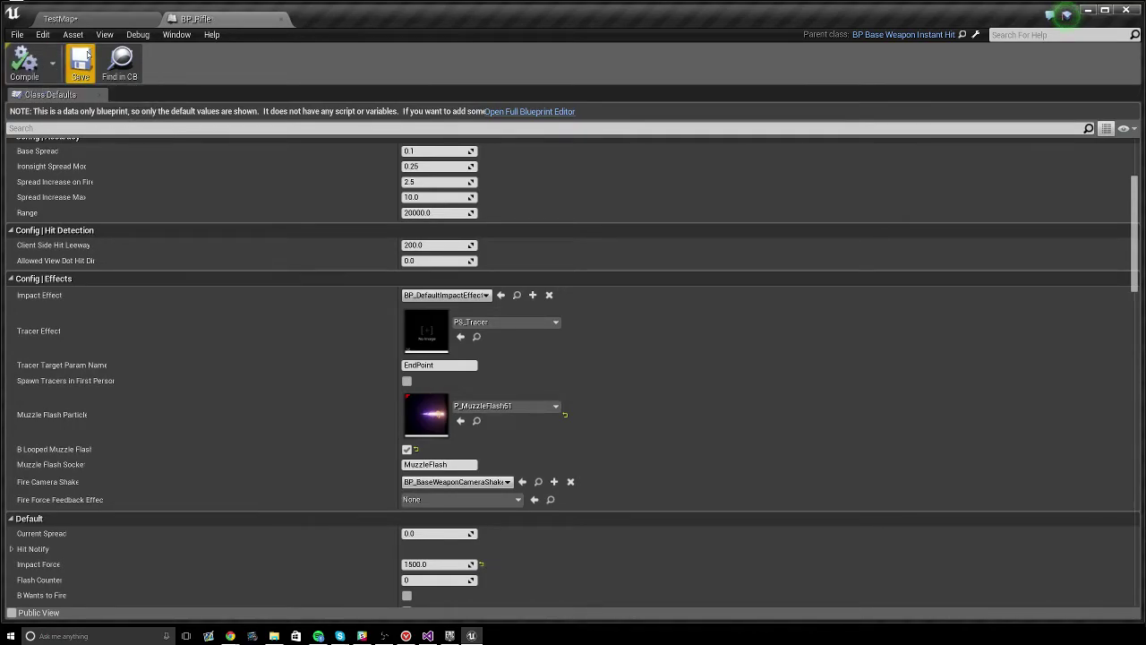
{"action": "left_click", "coordinate": [90, 18]}
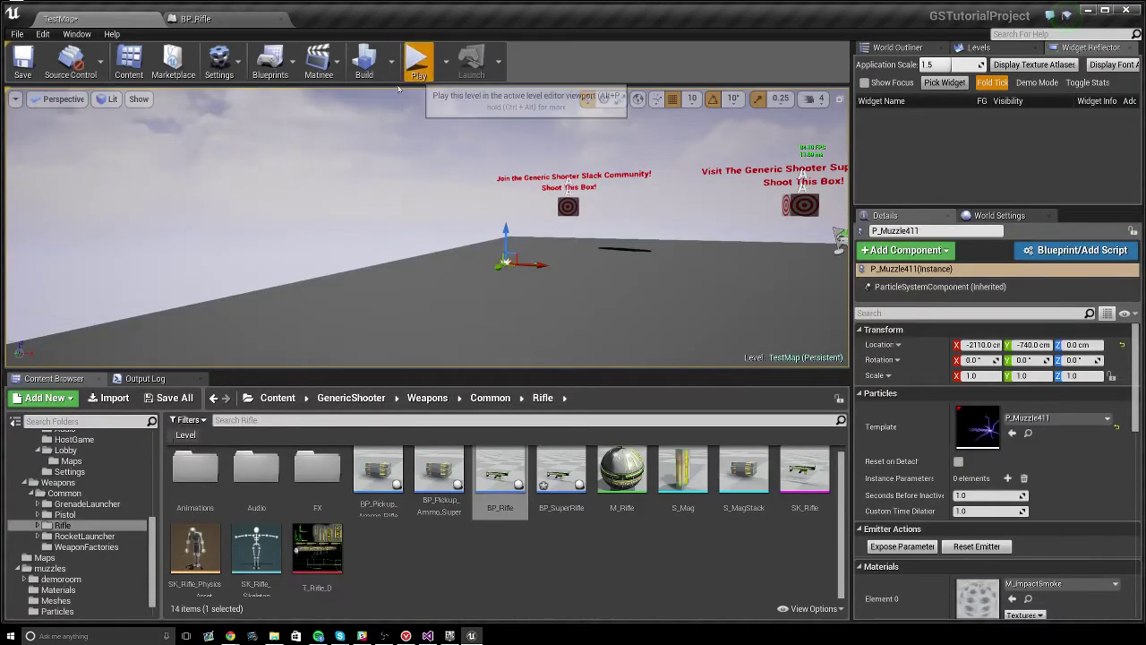
- Play TestMap and fire the rifle ten times, including at the Shoot This Box sign
{"action": "left_click", "coordinate": [418, 61]}
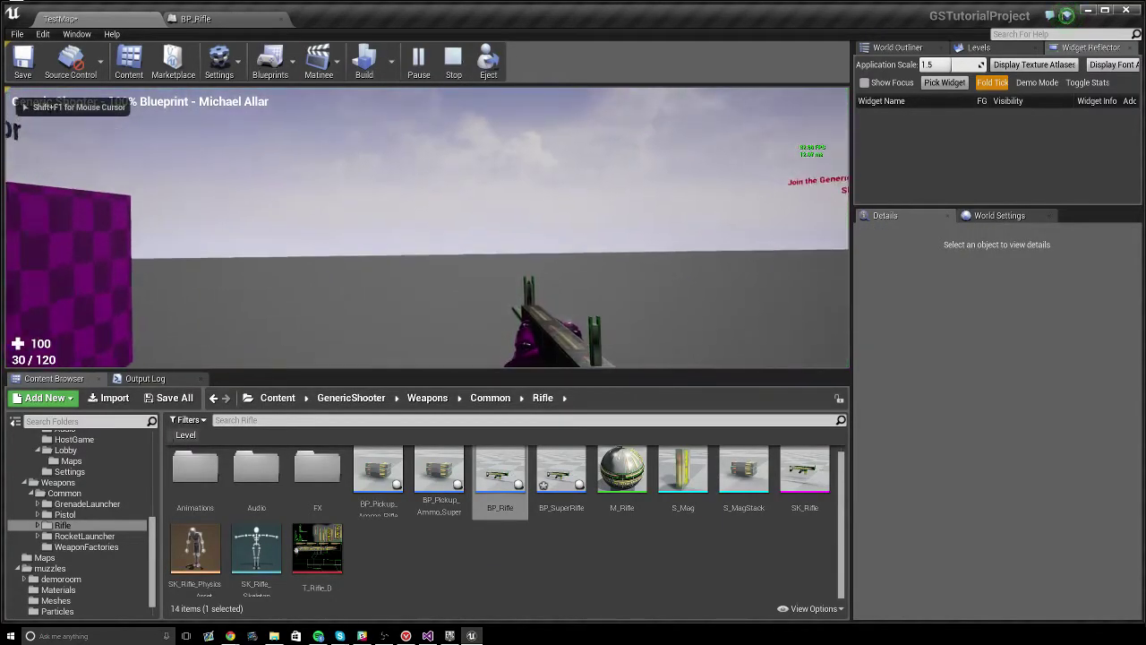
{"action": "left_click", "coordinate": [427, 227]}
{"action": "left_click", "coordinate": [427, 227]}
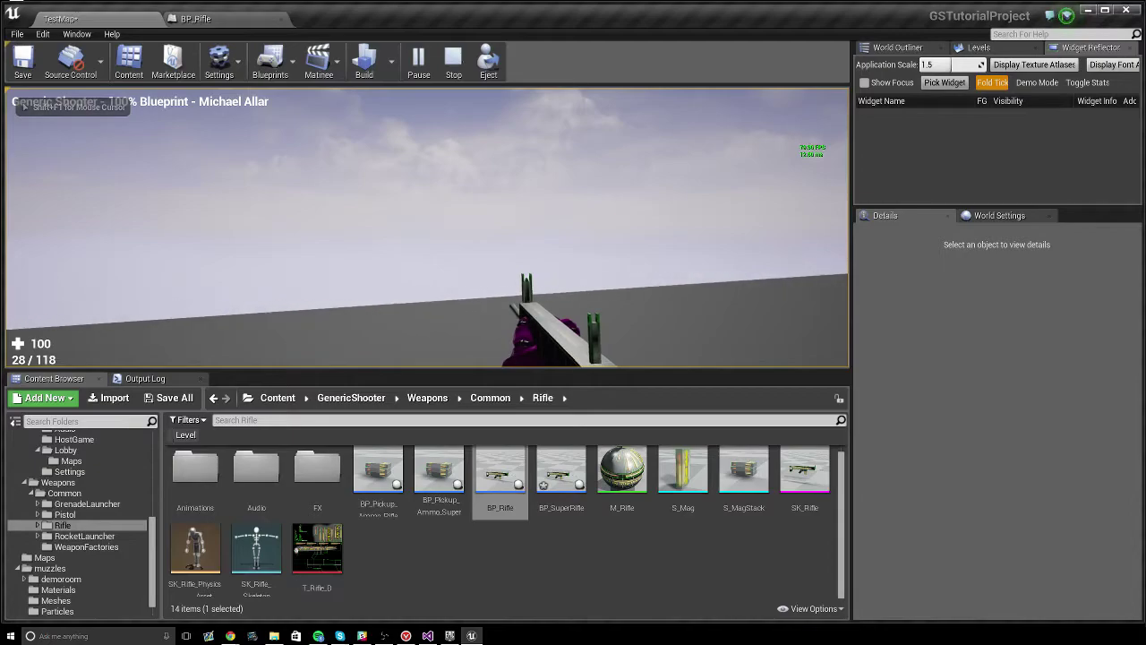
{"action": "left_click", "coordinate": [428, 227]}
{"action": "left_click", "coordinate": [428, 227]}
{"action": "left_click", "coordinate": [427, 227]}
{"action": "left_click", "coordinate": [427, 228]}
{"action": "left_click", "coordinate": [428, 227]}
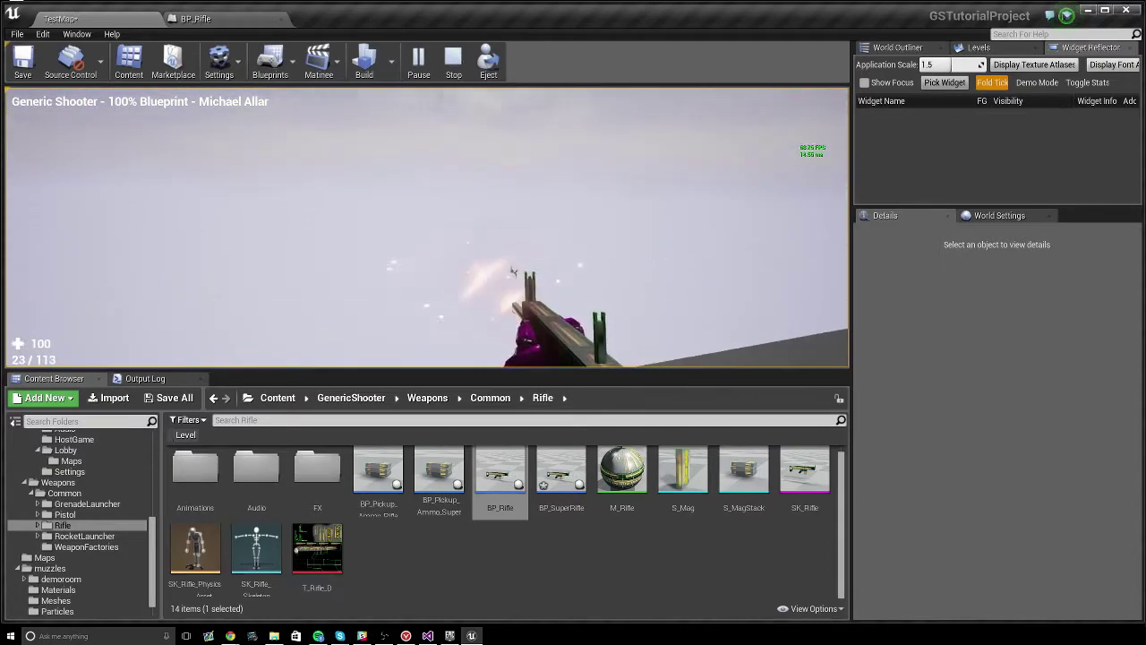
{"action": "left_click", "coordinate": [427, 227]}
{"action": "left_click", "coordinate": [427, 228]}
{"action": "left_click", "coordinate": [427, 227]}
{"action": "left_click", "coordinate": [427, 227]}
{"action": "left_click", "coordinate": [427, 227]}
{"action": "left_click", "coordinate": [427, 228]}
{"action": "left_click", "coordinate": [428, 227]}
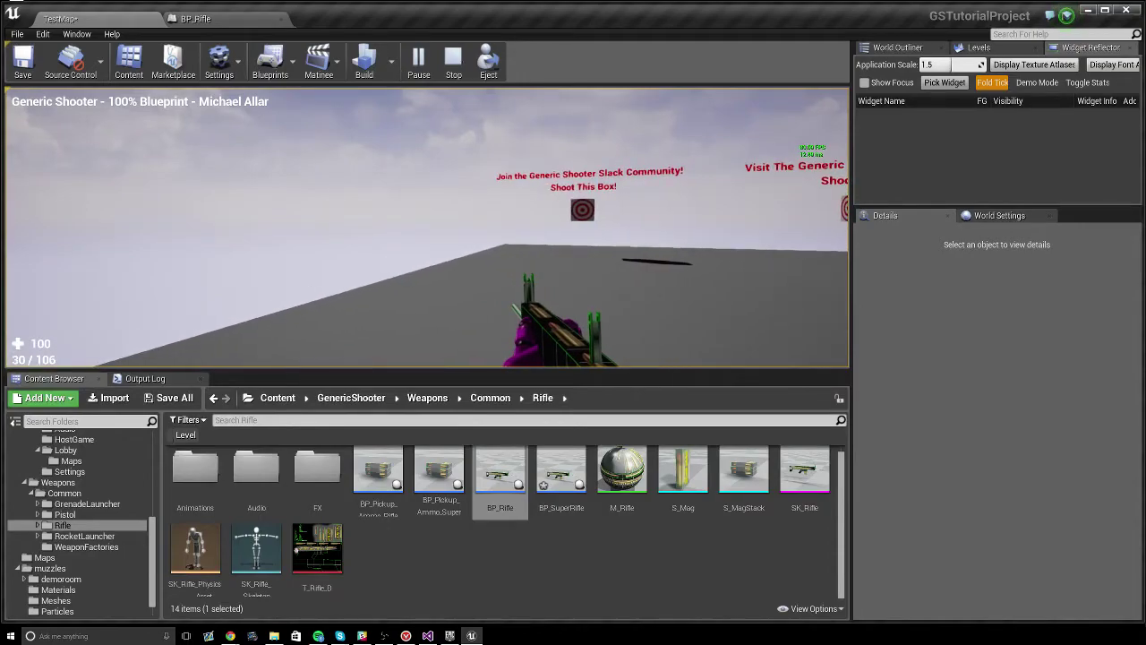
- End the play session and open P_MuzzleFlash61 from the Content Browser, then return to BP_Rifle
{"action": "key", "text": "Escape"}
{"action": "left_click", "coordinate": [197, 19]}
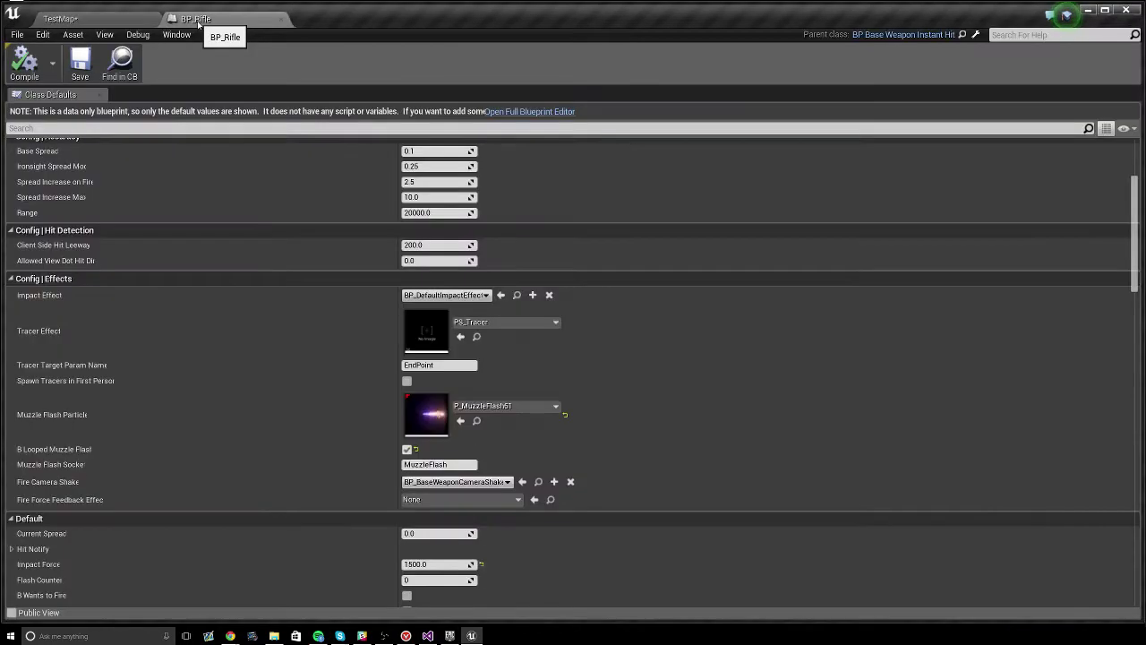
{"action": "left_click", "coordinate": [476, 420]}
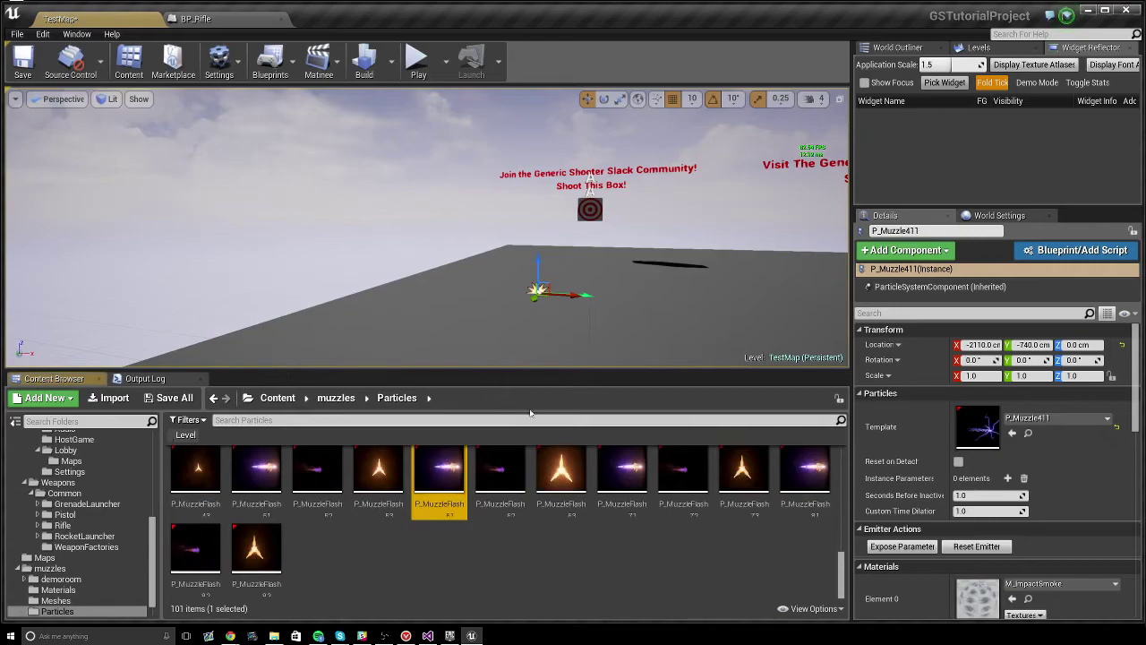
{"action": "double_click", "coordinate": [439, 475]}
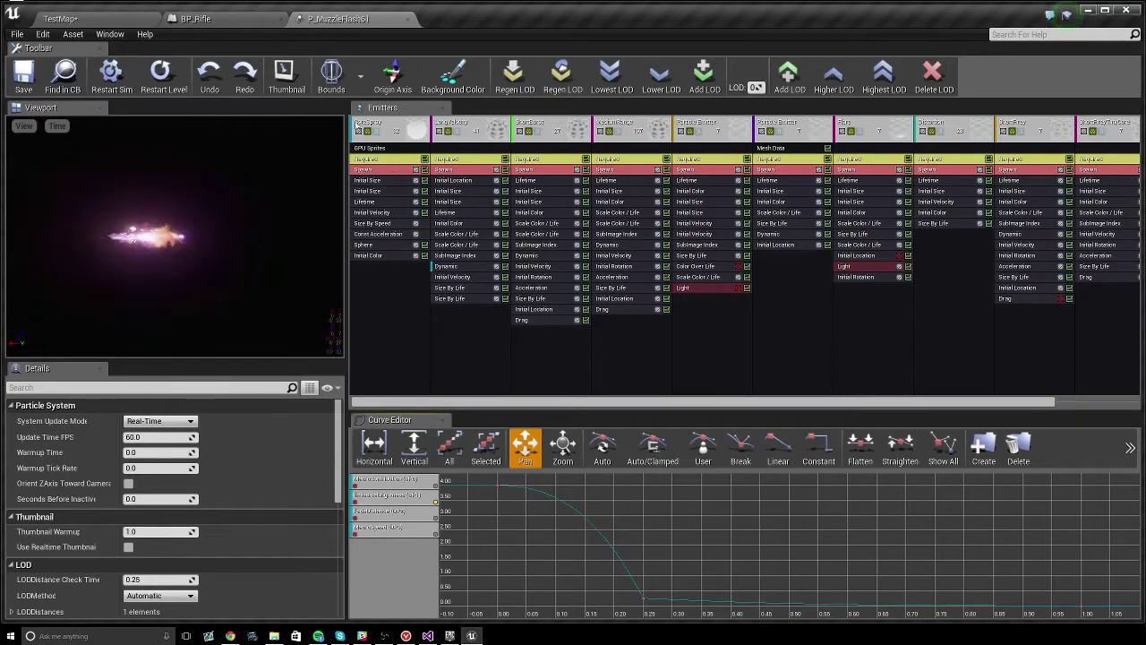
{"action": "left_click", "coordinate": [195, 18]}
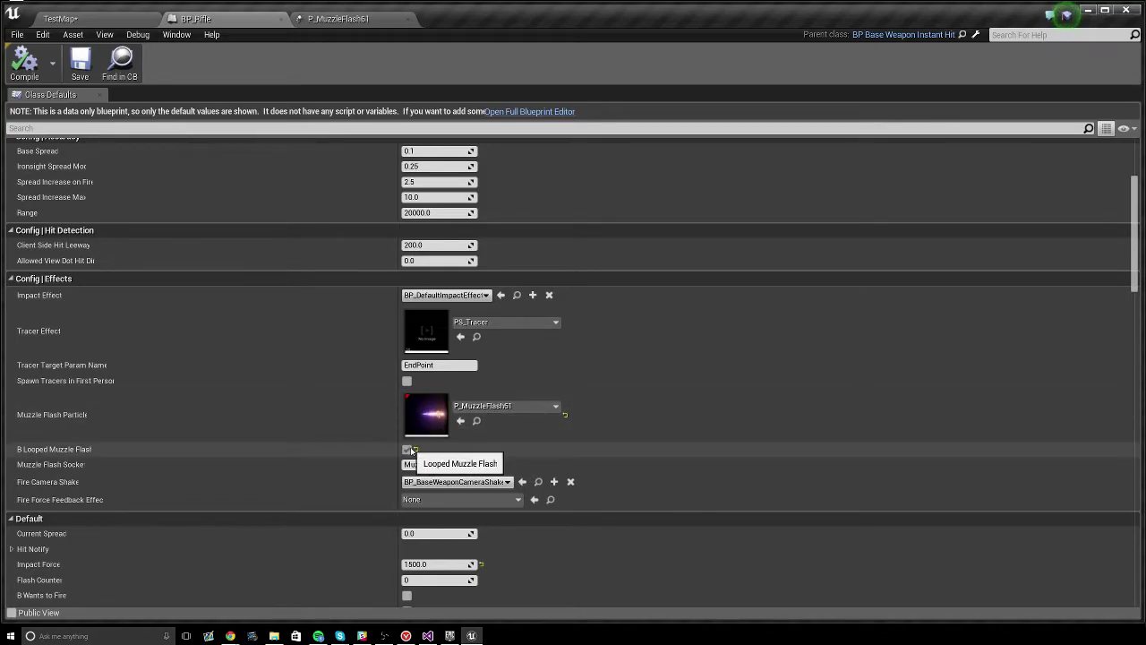
- Preview P_MuzzleFlash61 in the particle editor, check BP_Rifle, and return to TestMap
{"action": "left_click", "coordinate": [348, 20]}
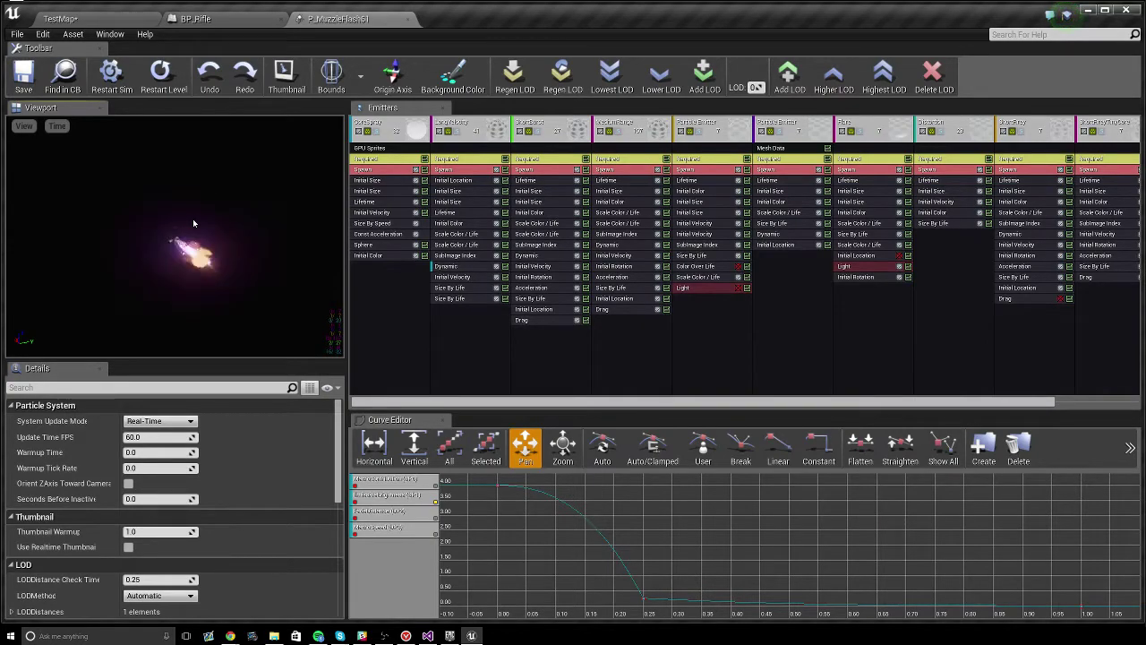
{"action": "left_click", "coordinate": [195, 18]}
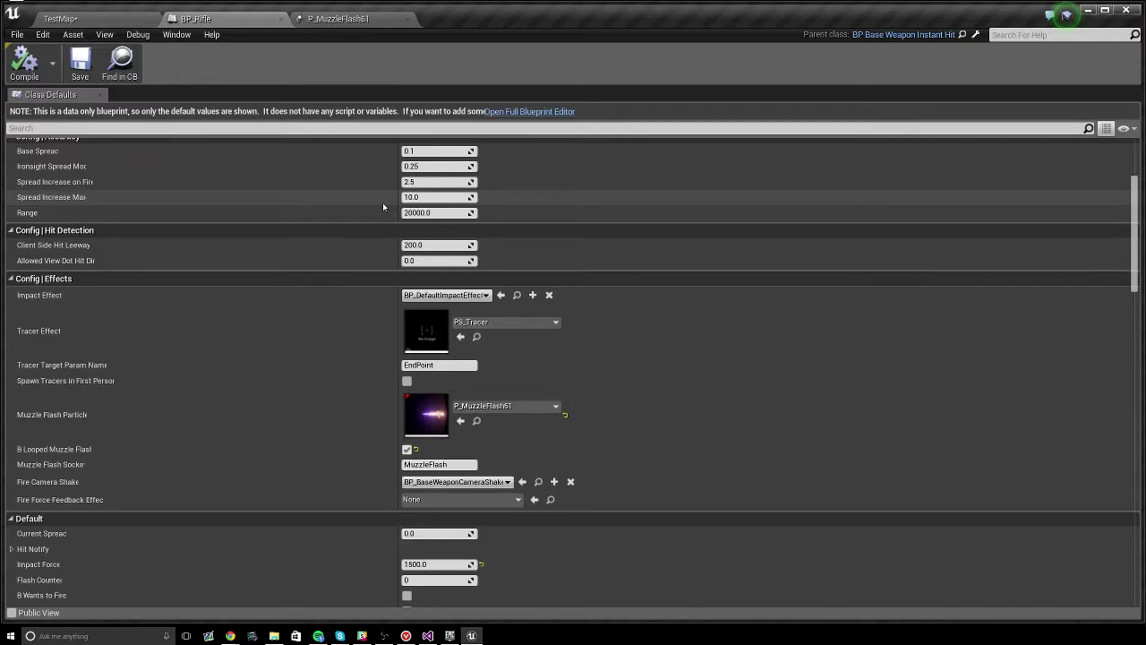
{"action": "left_click", "coordinate": [61, 18]}
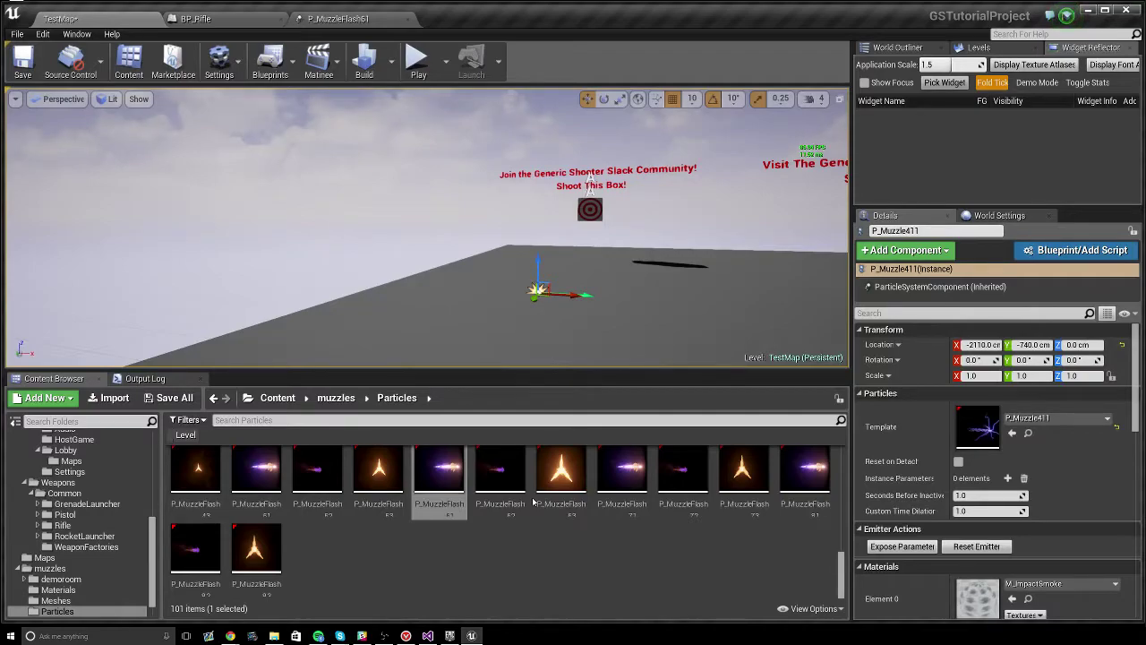
- Bring up the 101 Muzzle Flashes marketplace page in the Epic Games Launcher and scroll through it
{"action": "left_click", "coordinate": [450, 636]}
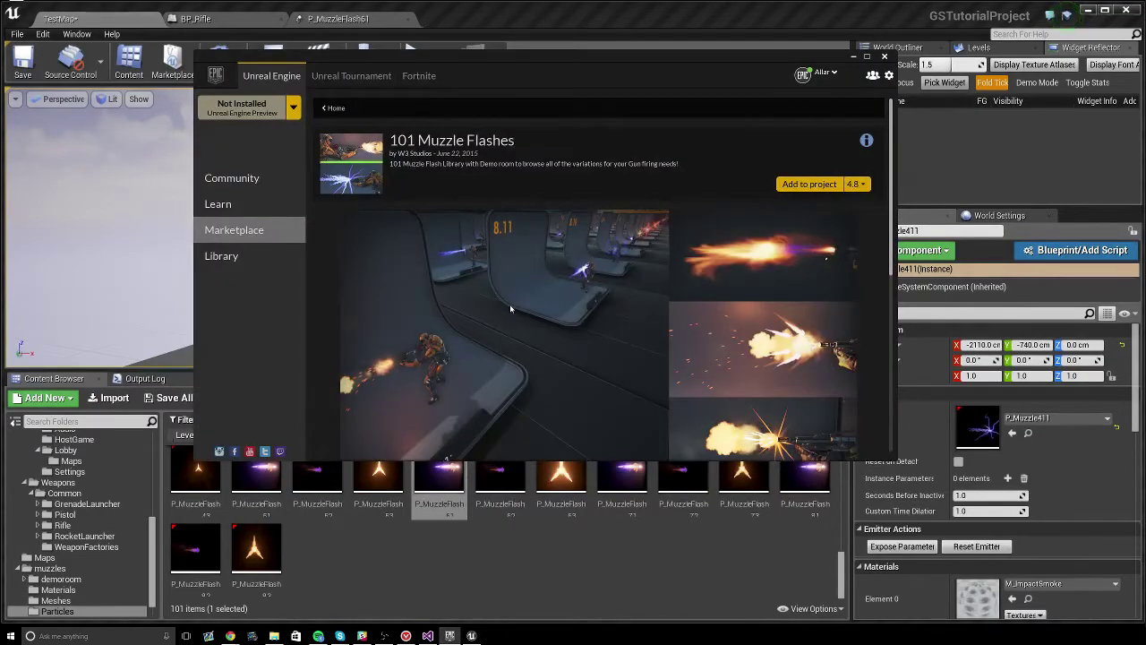
{"action": "scroll", "coordinate": [511, 309], "scroll_direction": "down", "scroll_amount": 2}
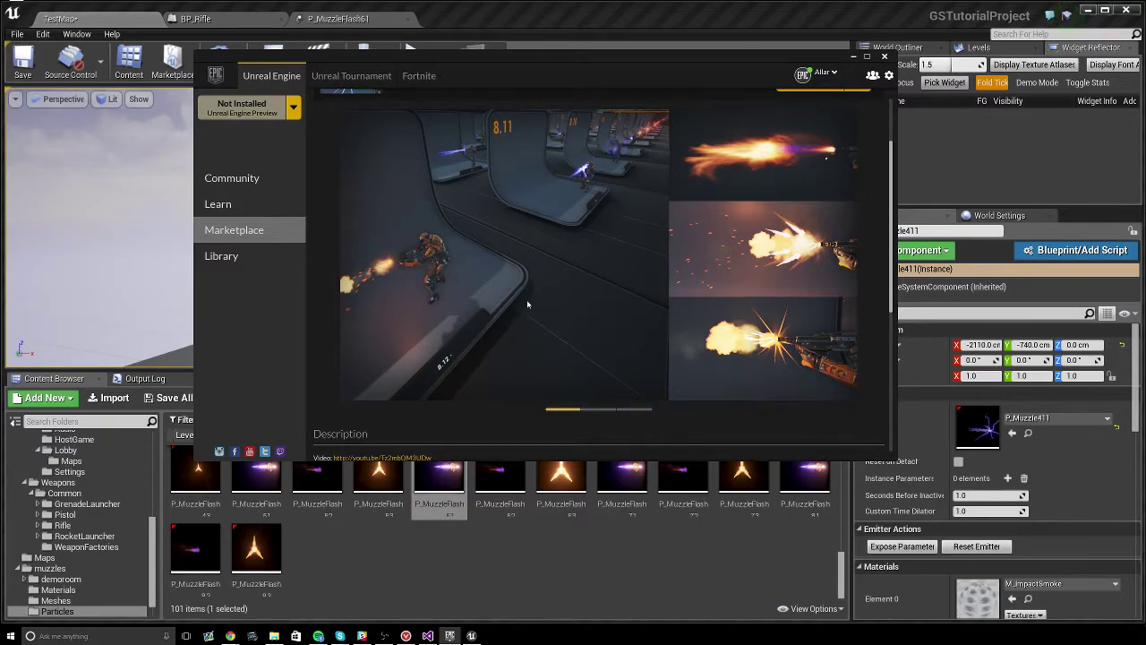
{"action": "scroll", "coordinate": [527, 304], "scroll_direction": "up", "scroll_amount": 2}
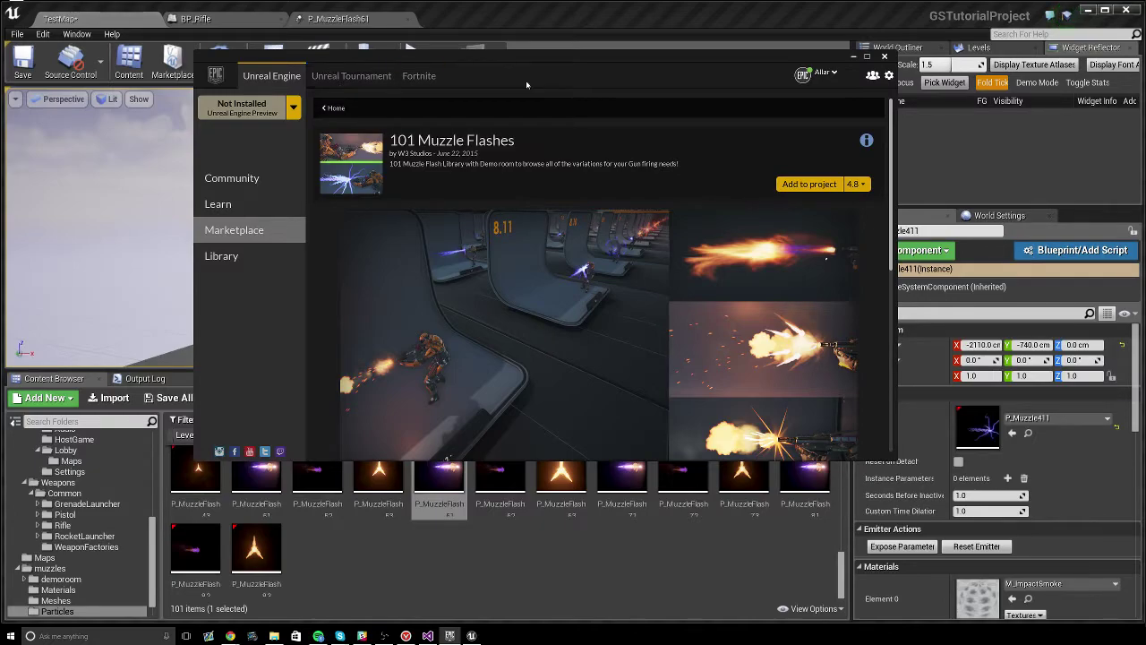
{"action": "left_click", "coordinate": [854, 56]}
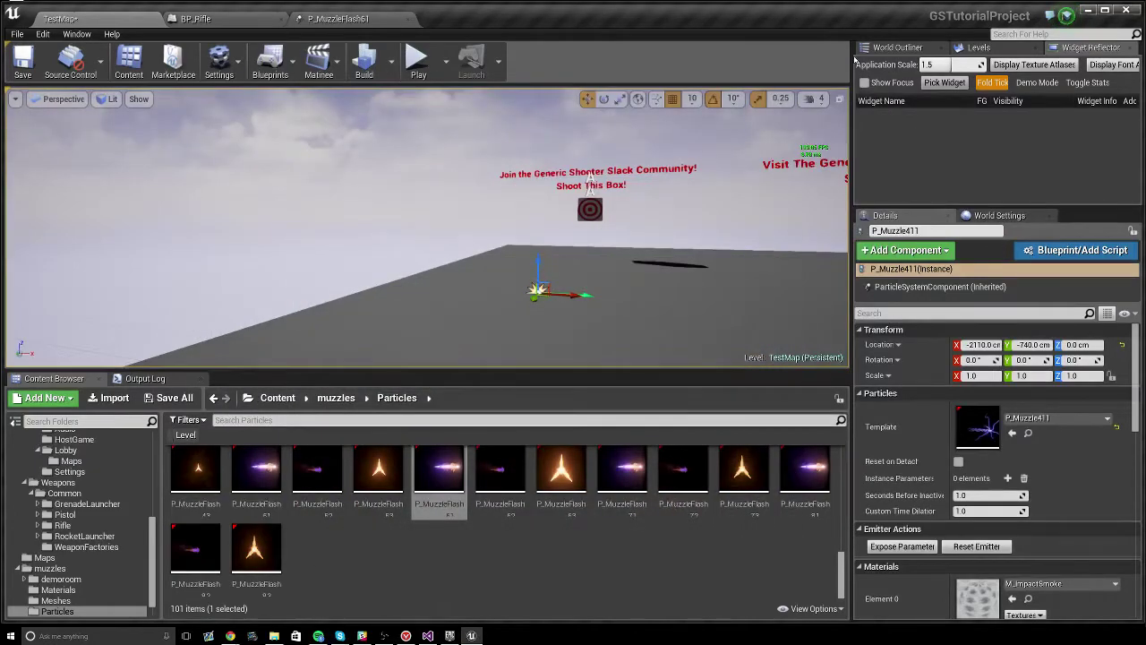